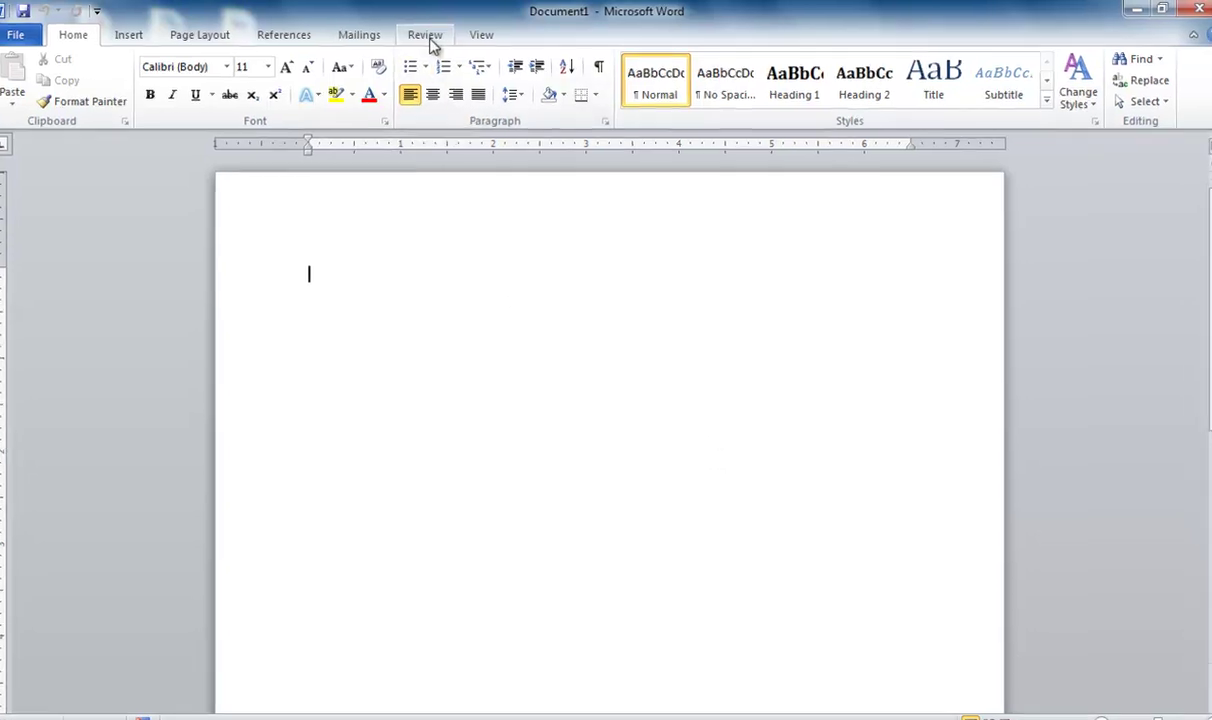
- Examine the Track Changes options of the blank document, including the balloon setting, and close them
left_click(428, 38)
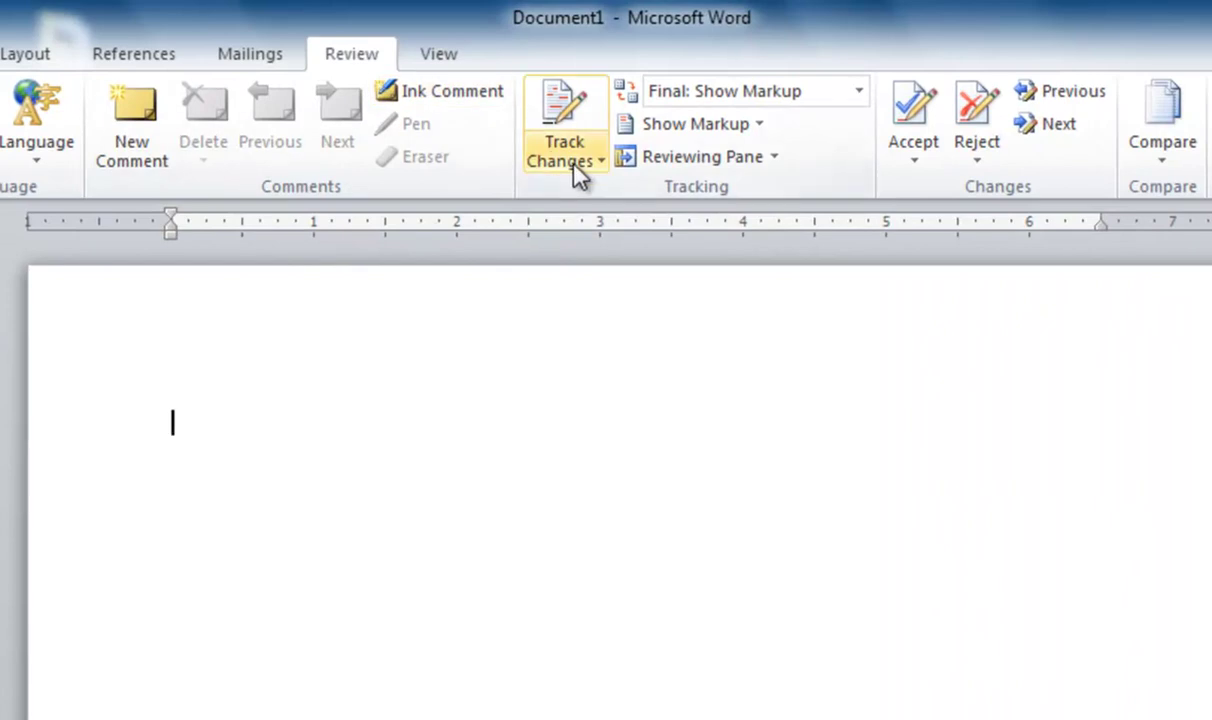
left_click(577, 172)
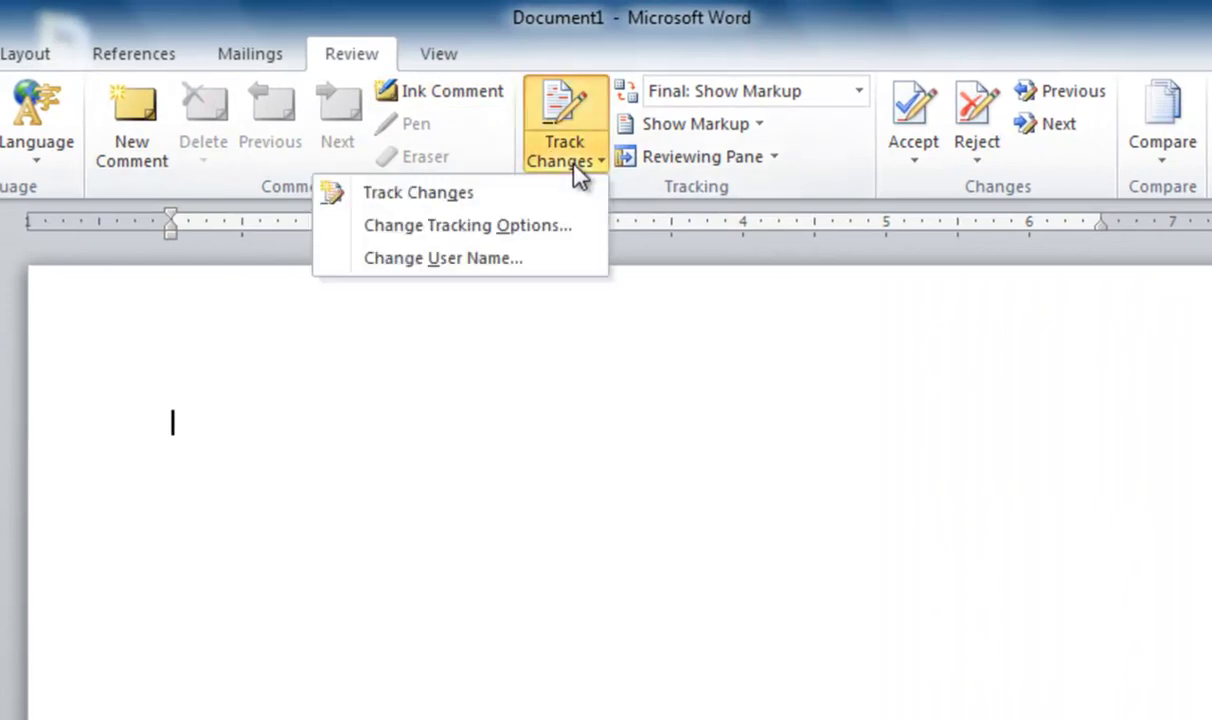
left_click(568, 238)
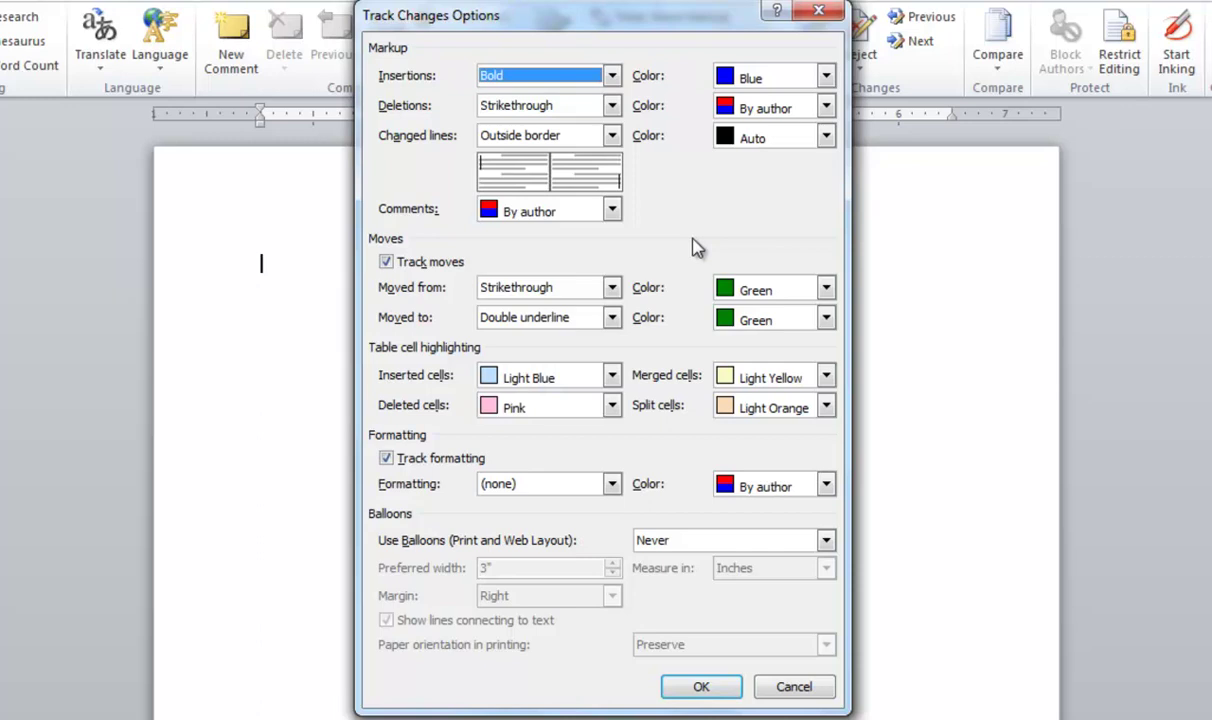
left_click(816, 12)
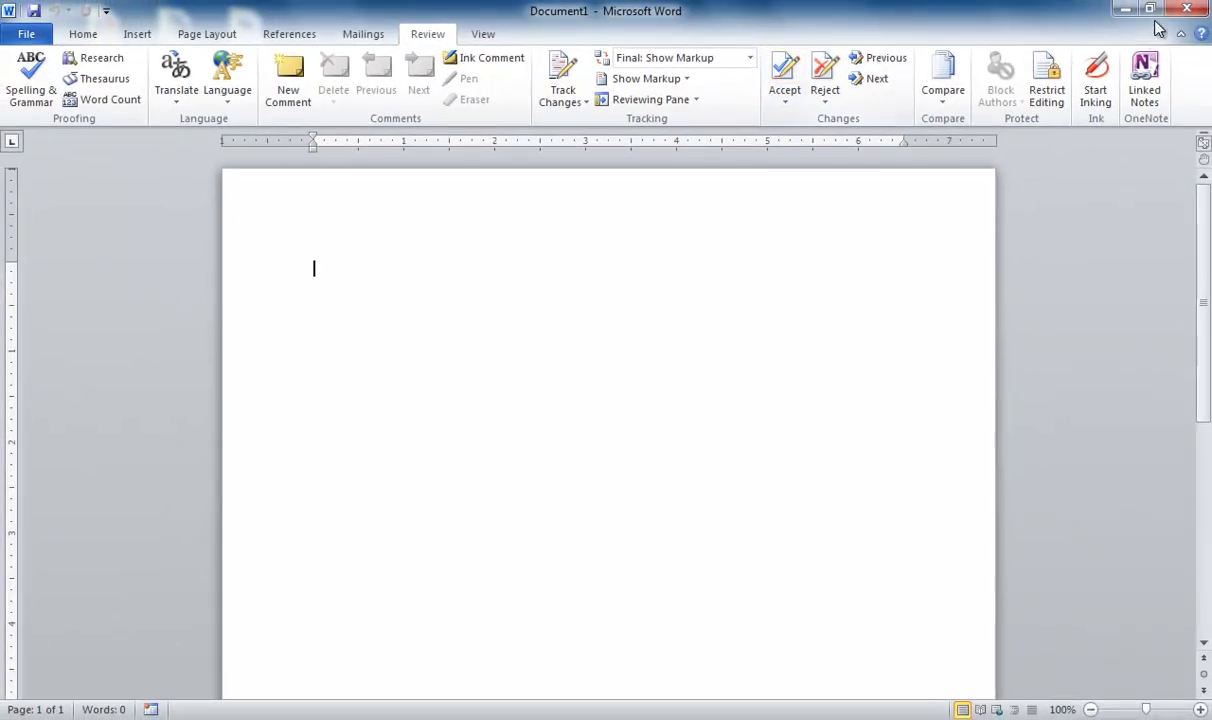
- Close the blank document, and open Comment Bubbles.docx from the desktop with editing enabled
left_click(1186, 10)
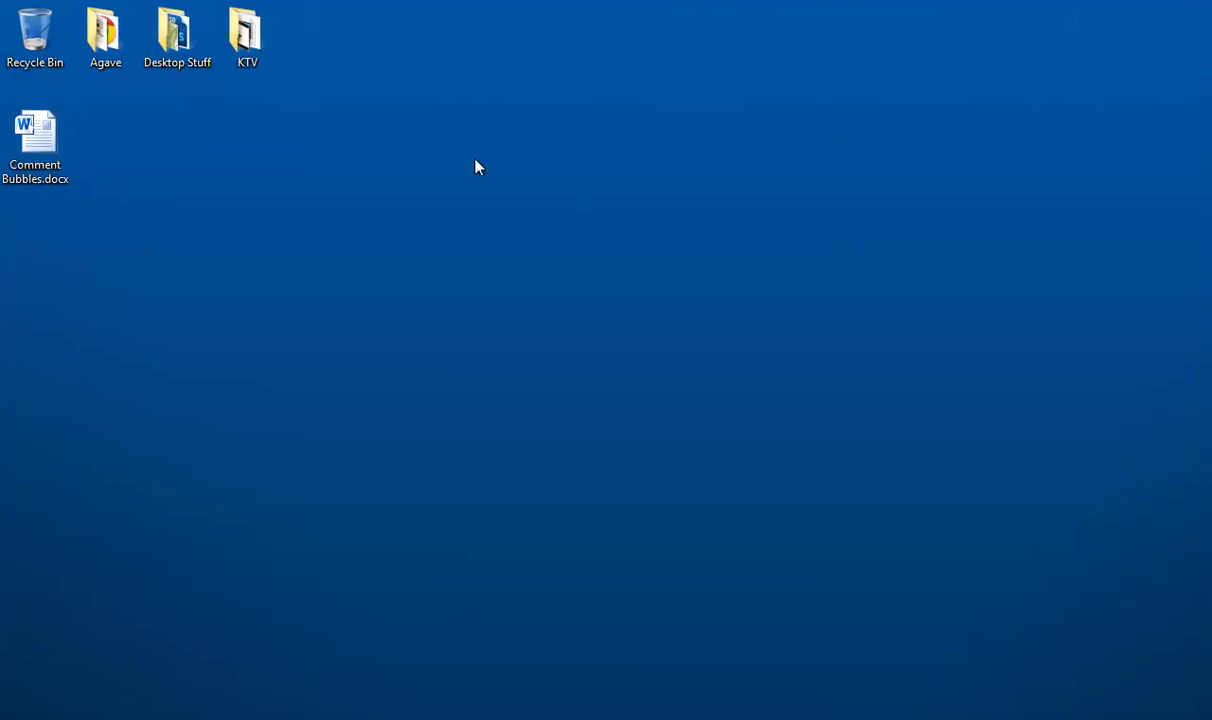
double_click(32, 125)
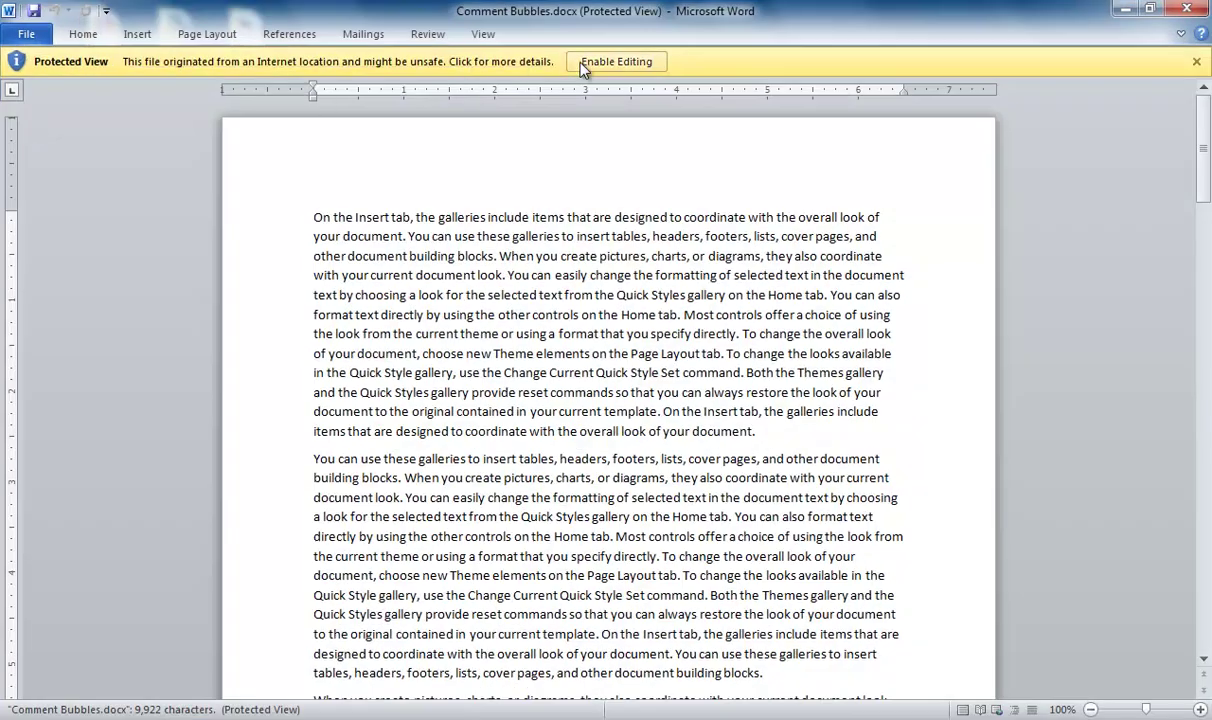
left_click(584, 62)
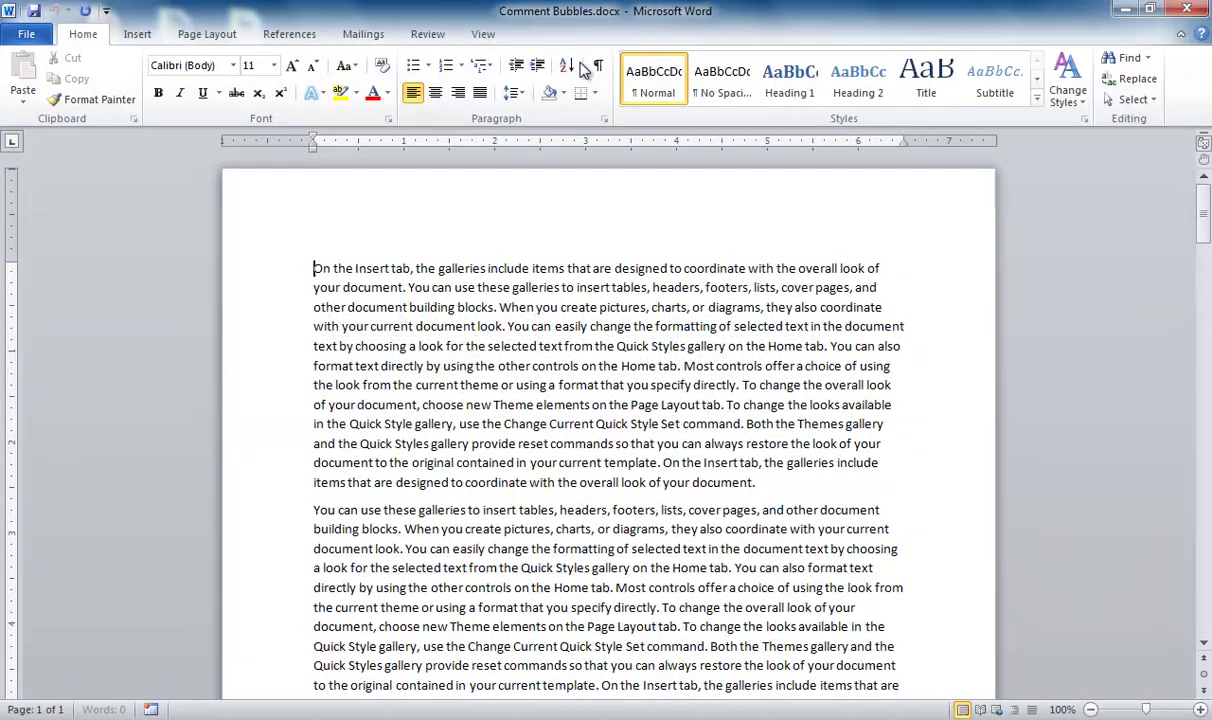
- Examine the balloon settings in the Track Changes options of Comment Bubbles.docx, and leave them without making changes
left_click(426, 34)
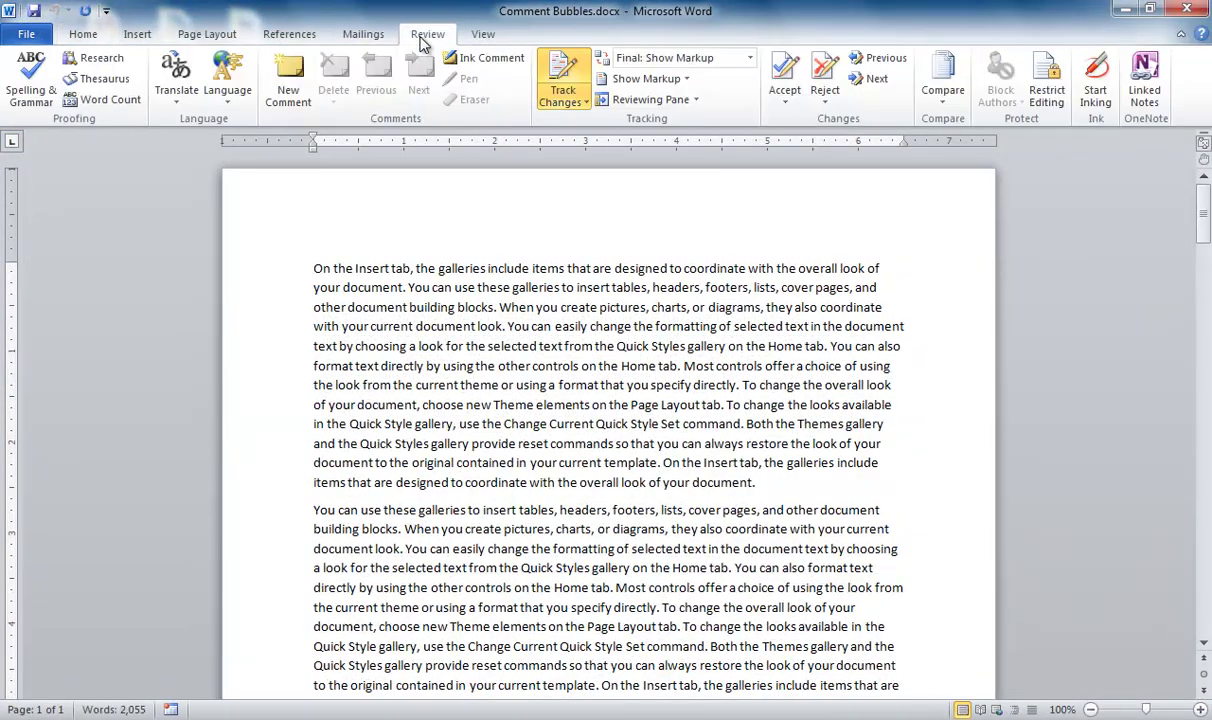
left_click(574, 108)
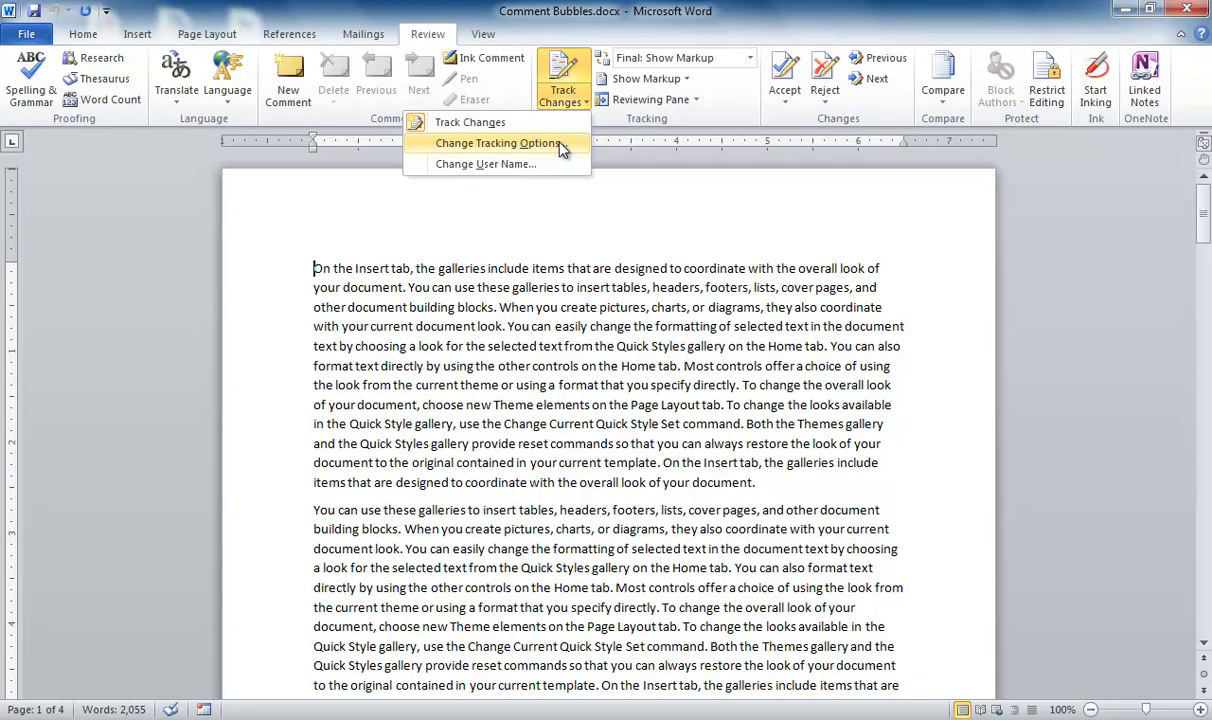
left_click(560, 145)
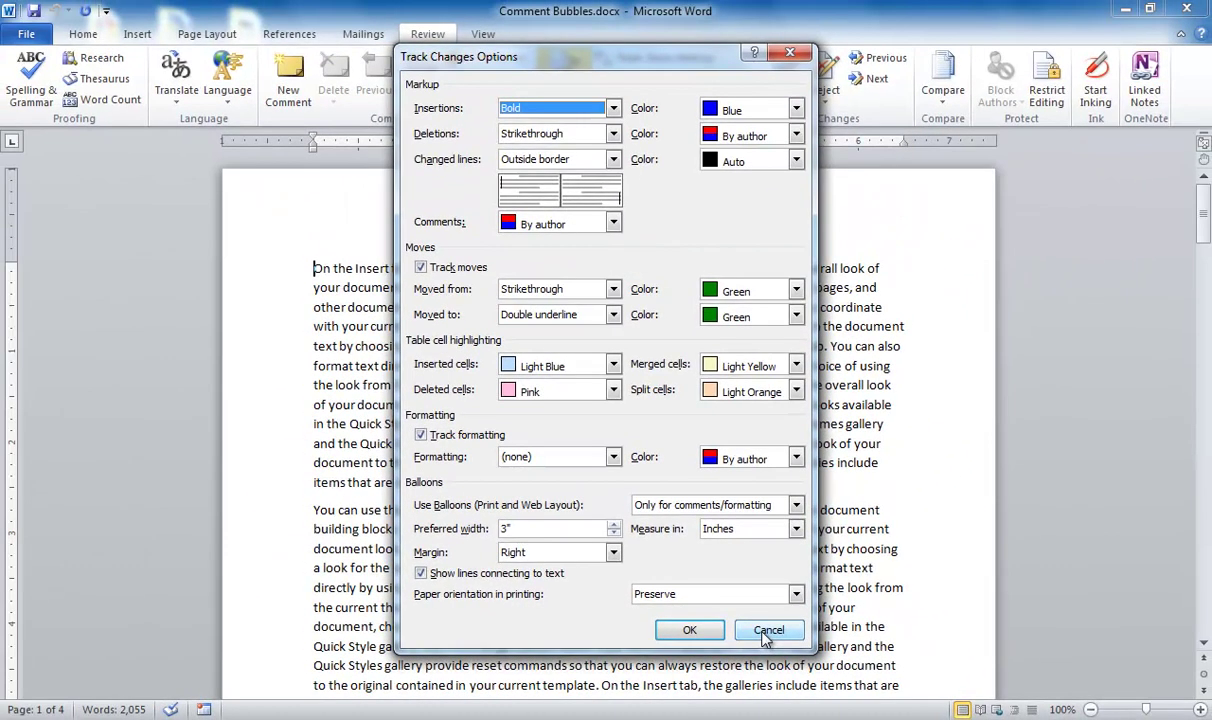
left_click(849, 598)
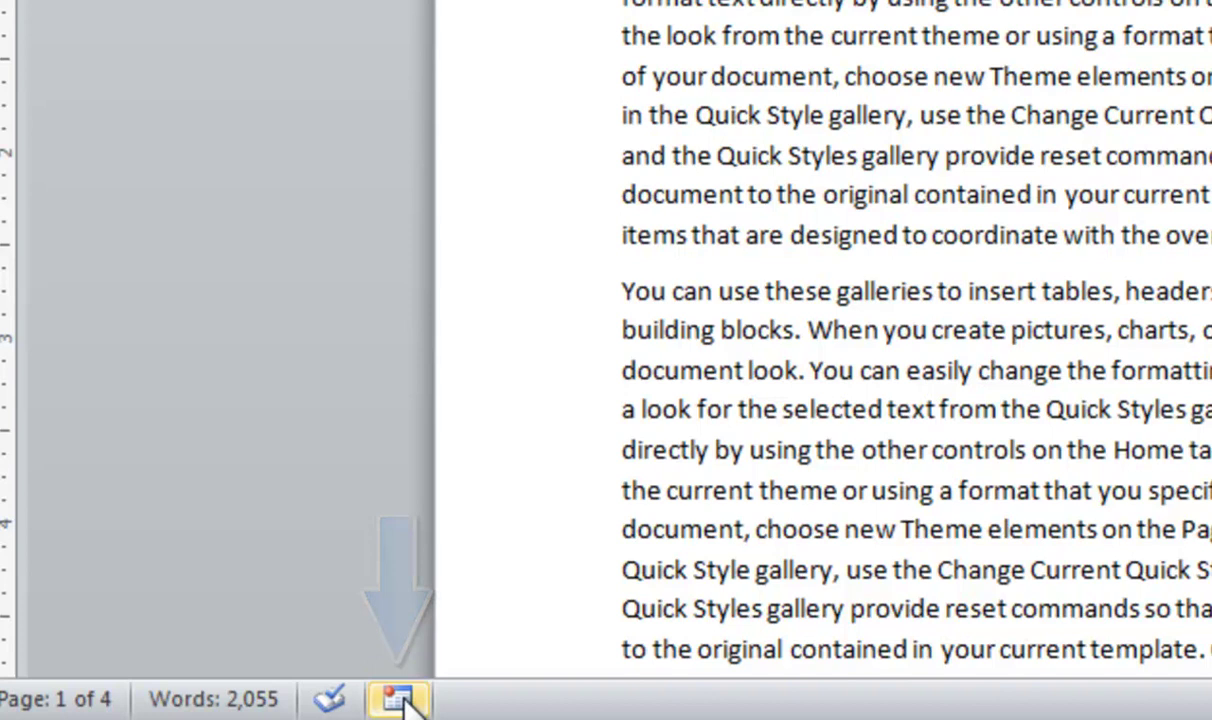
- Start recording a macro named ChangeTrackSettings, assigned to a button added to the Quick Access Toolbar for all documents
left_click(398, 700)
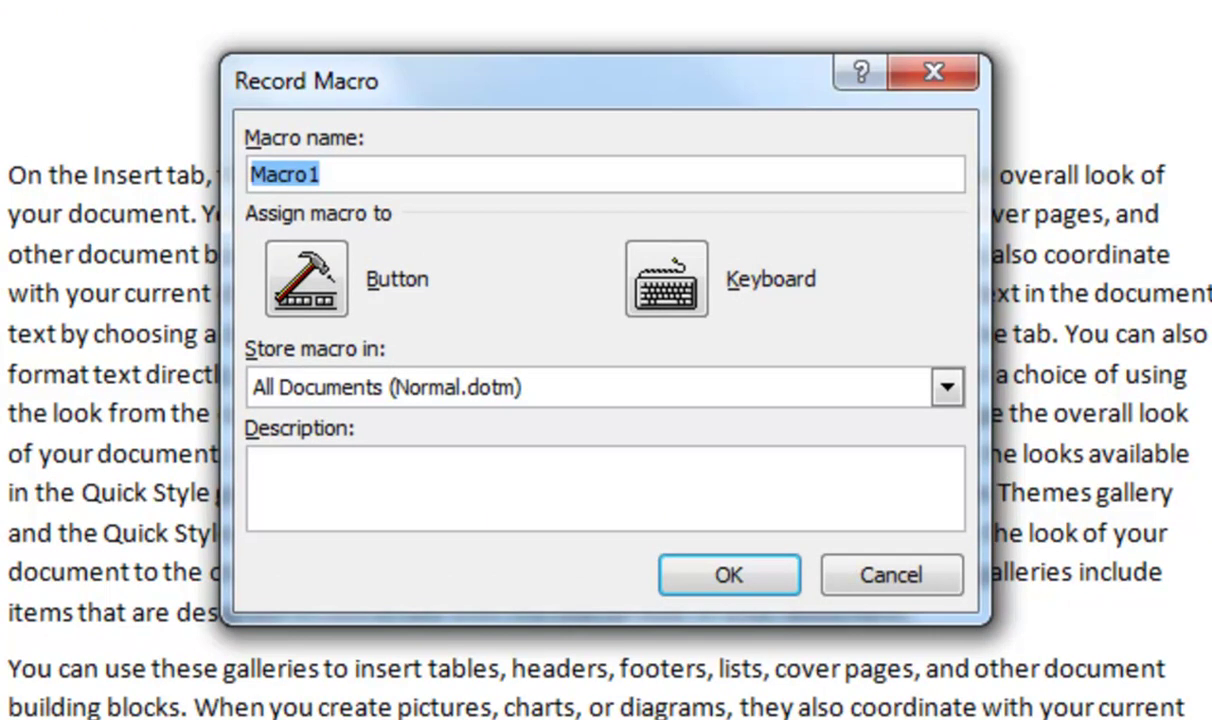
type("ChangeTra")
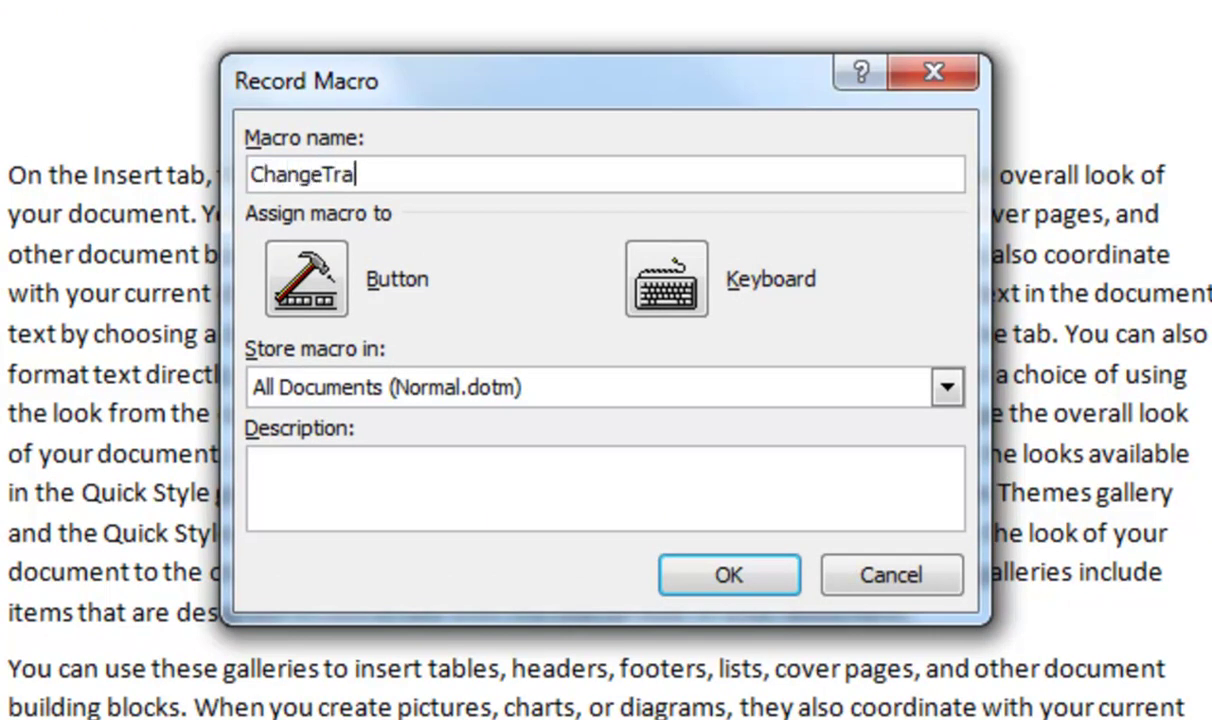
type("ckSettings")
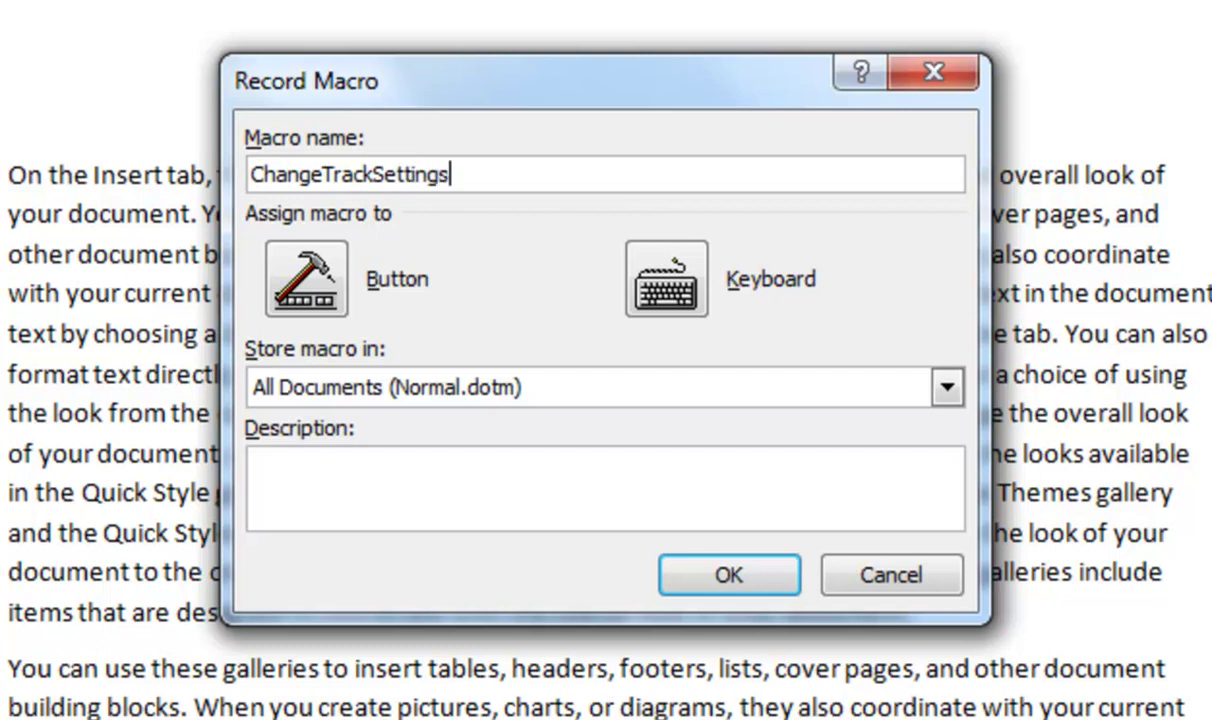
left_click(285, 258)
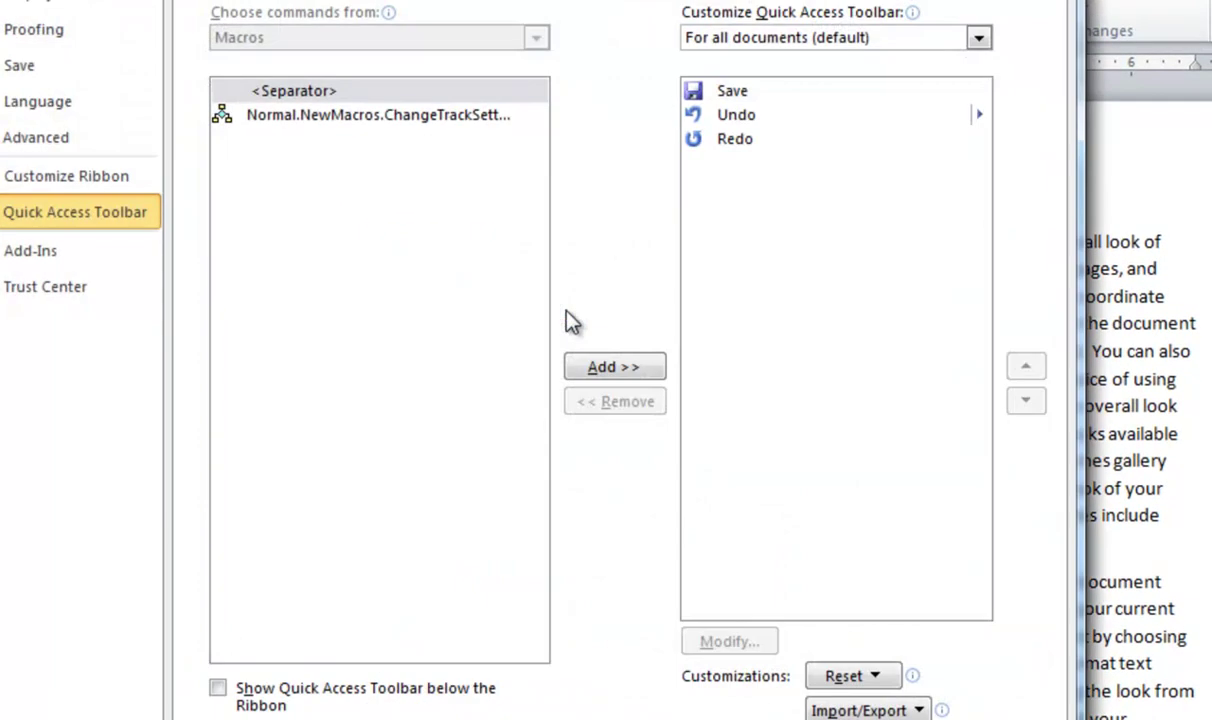
left_click(395, 114)
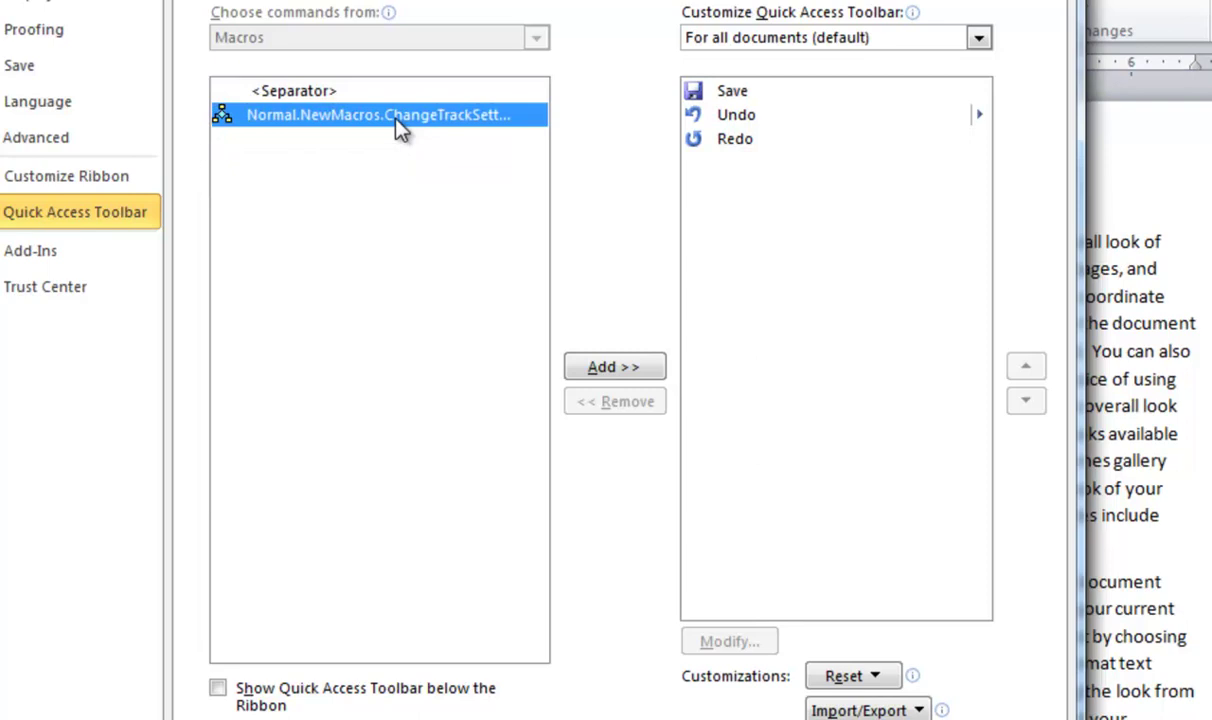
left_click(618, 377)
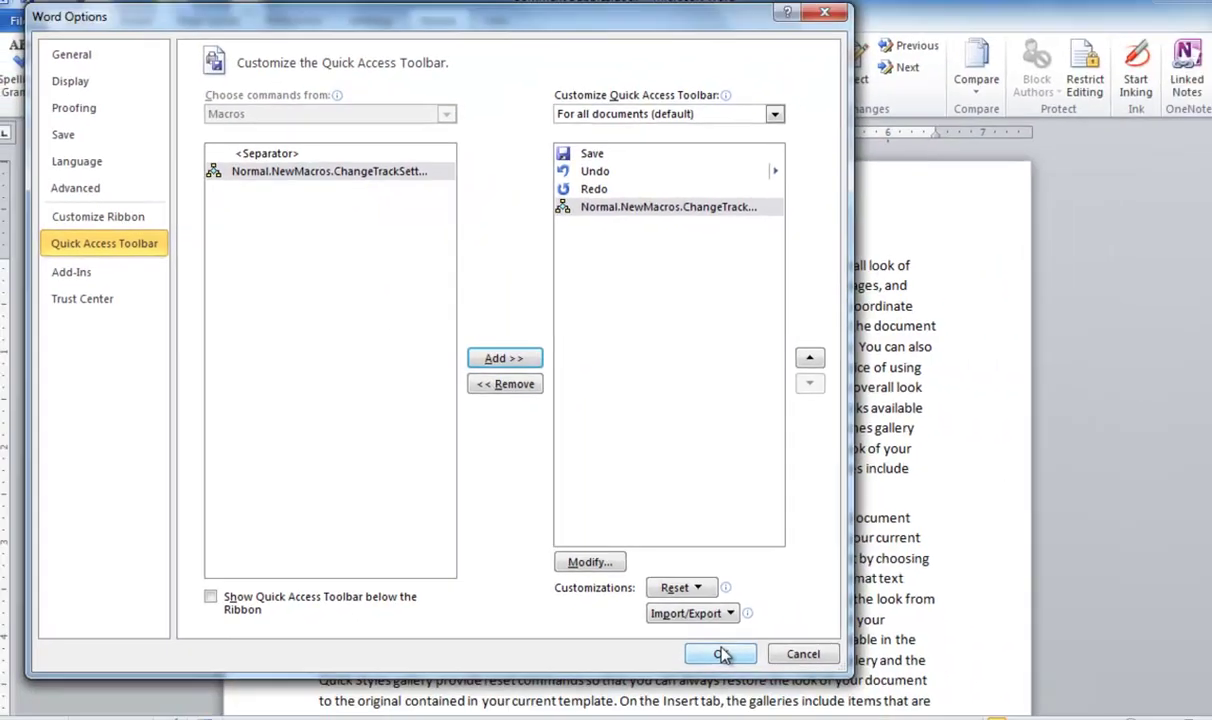
left_click(706, 652)
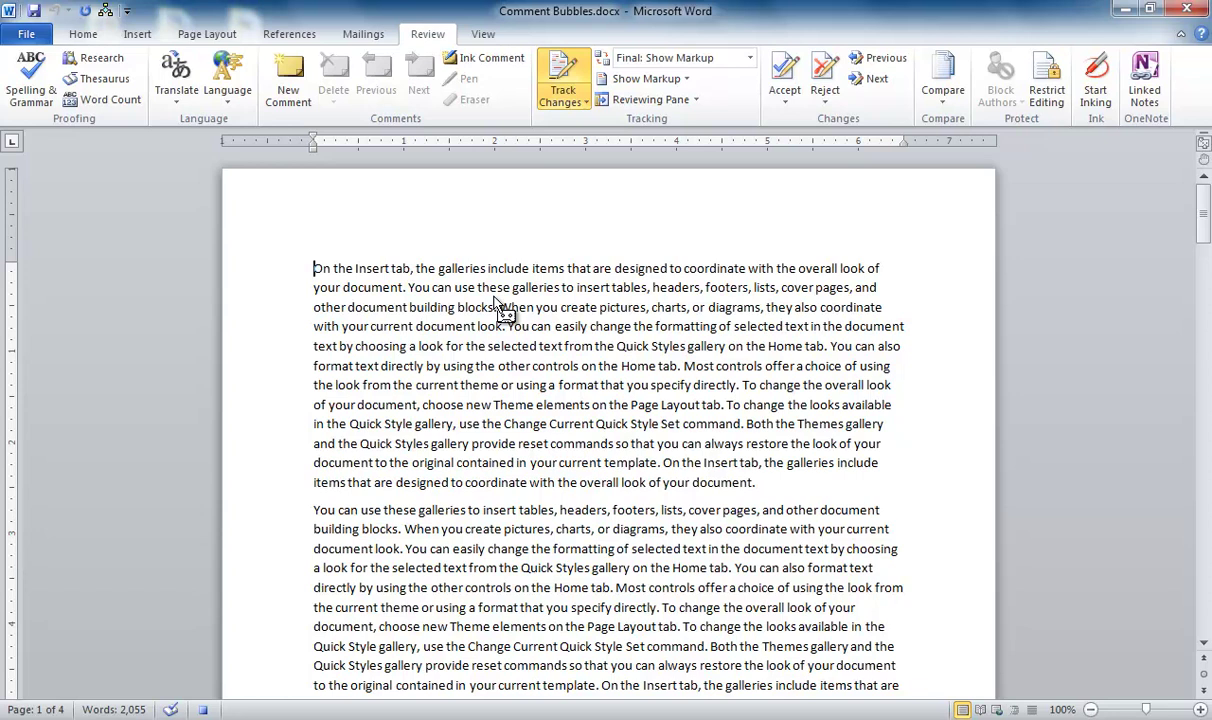
- Set balloon use in Print and Web Layout to Never in the Track Changes options, and stop recording the macro
left_click(570, 110)
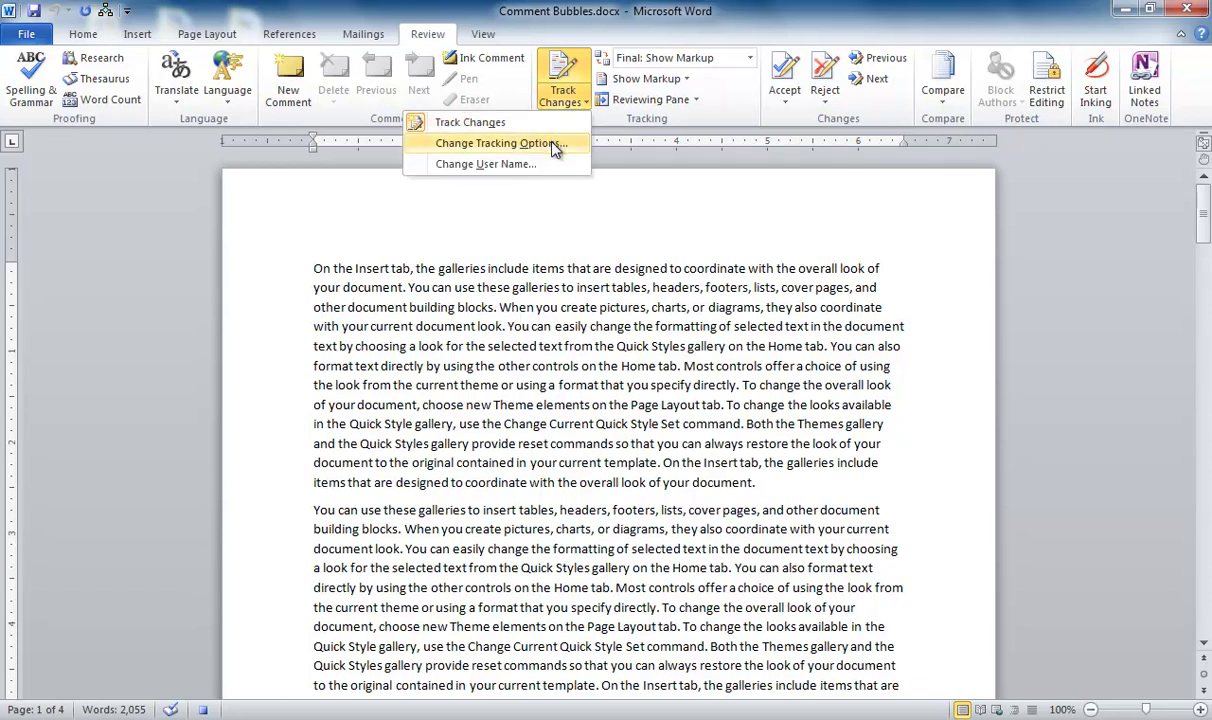
left_click(555, 146)
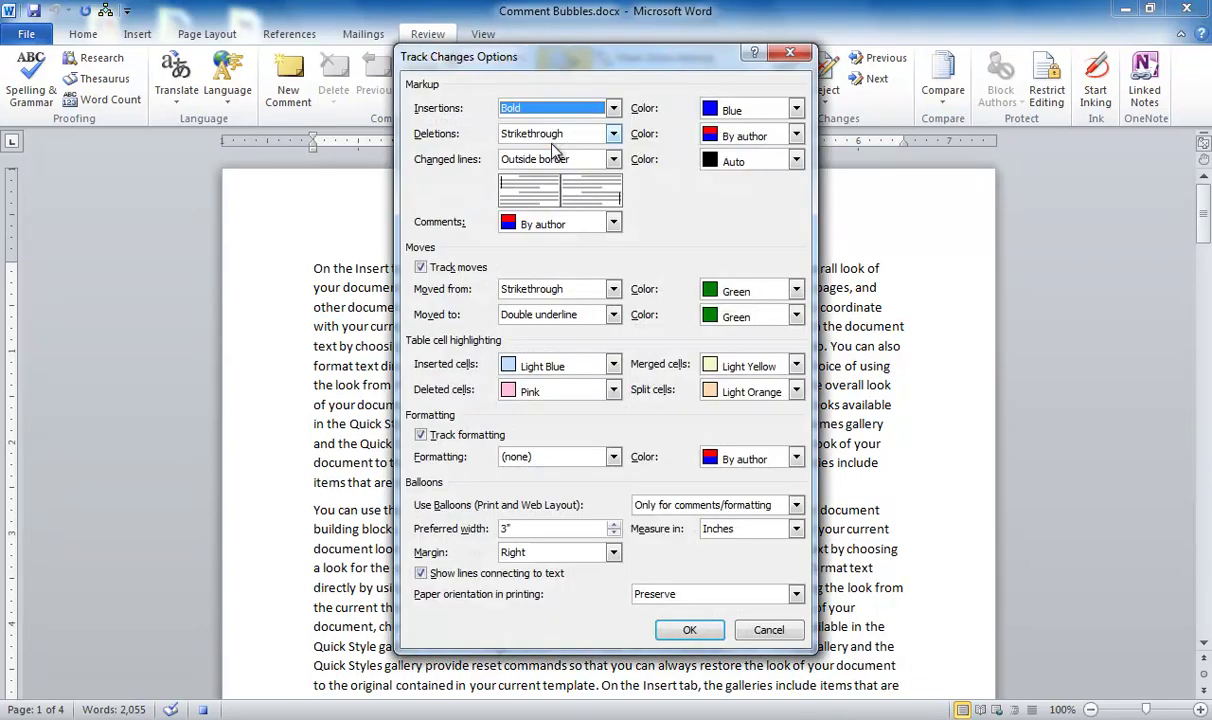
left_click(738, 510)
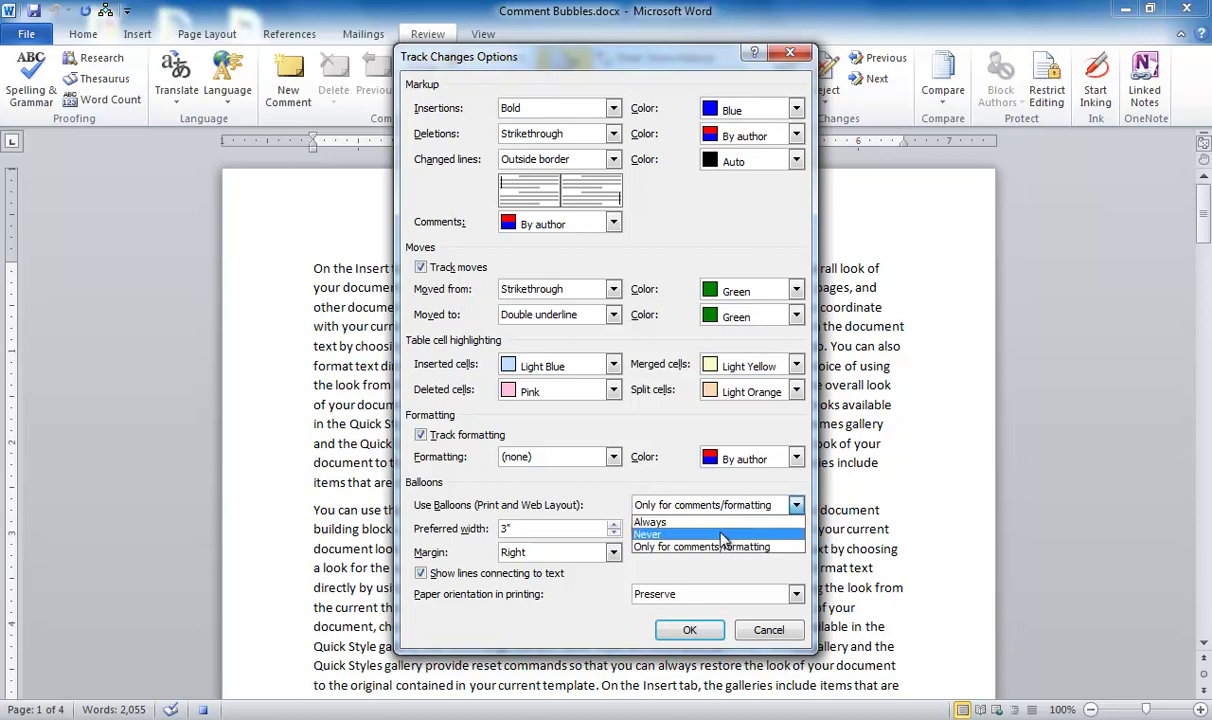
left_click(720, 535)
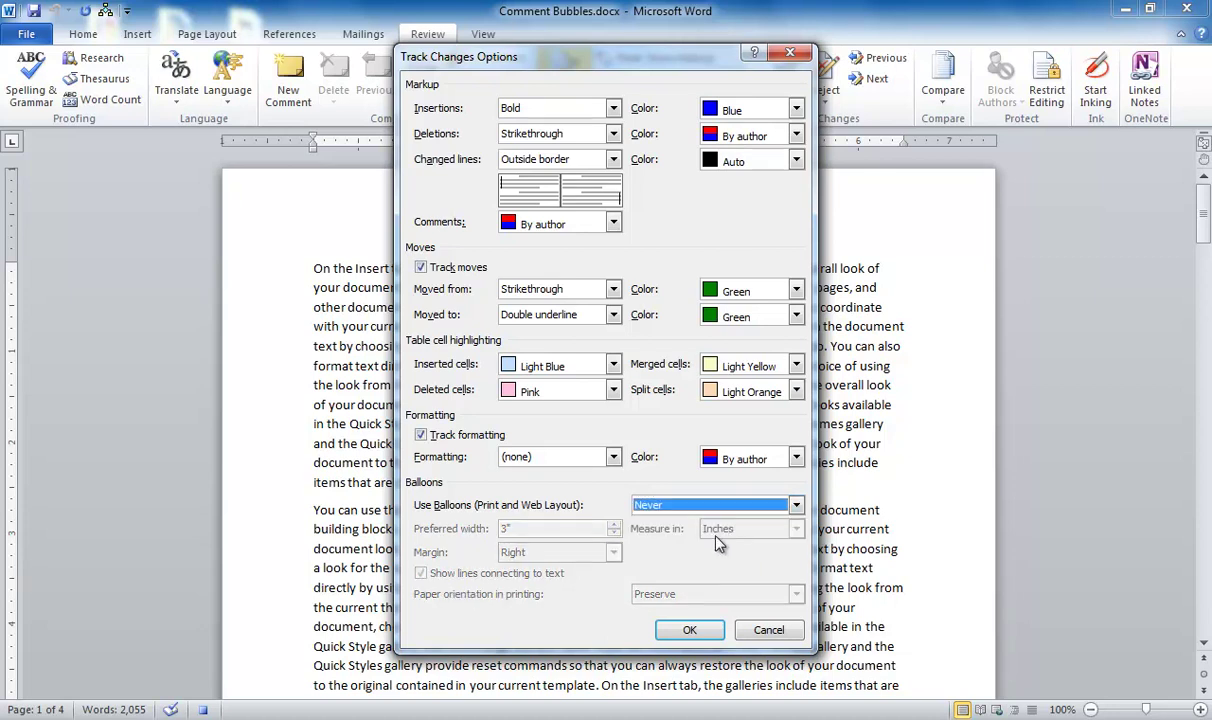
left_click(672, 632)
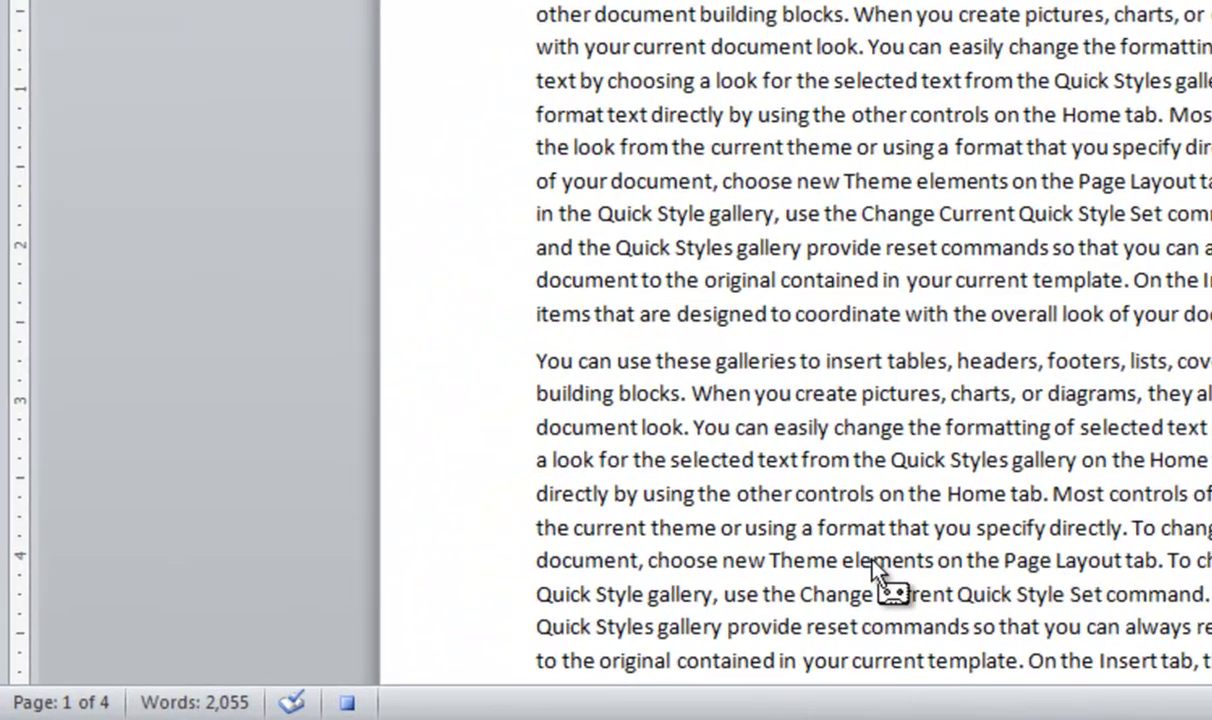
left_click(352, 705)
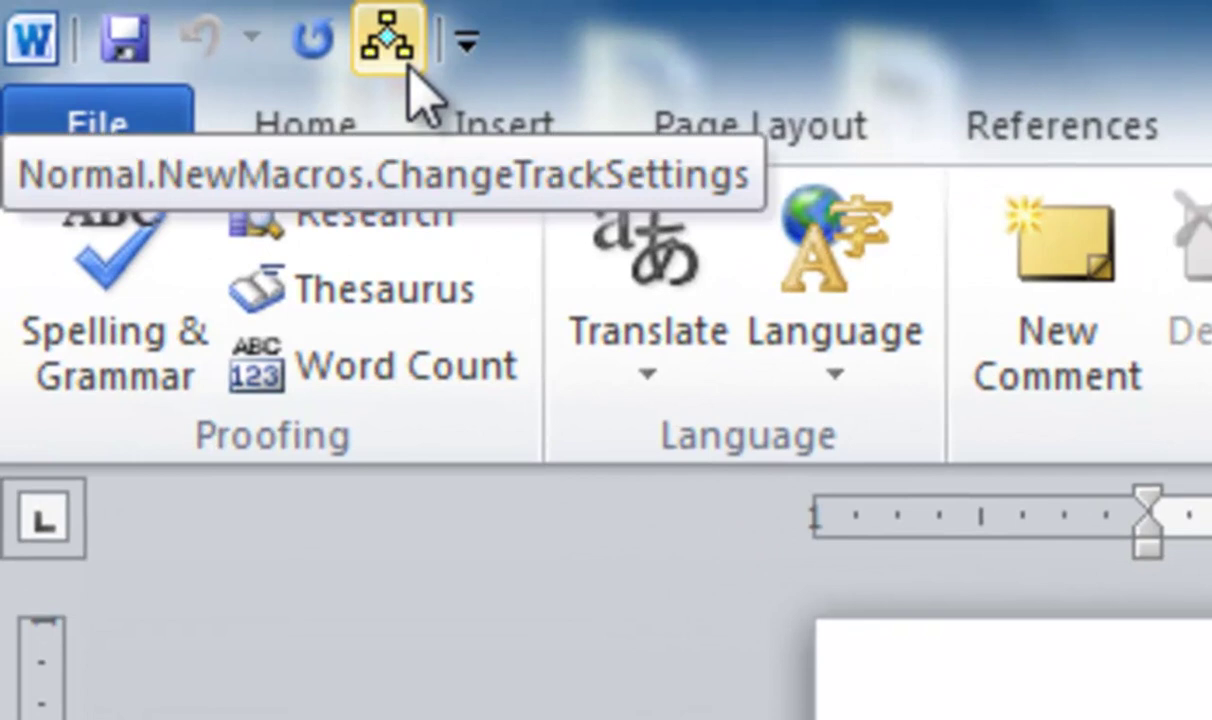
- Enter the sentence "The quick brown fox jumps over the lazy dog." in a new blank document
left_click(408, 70)
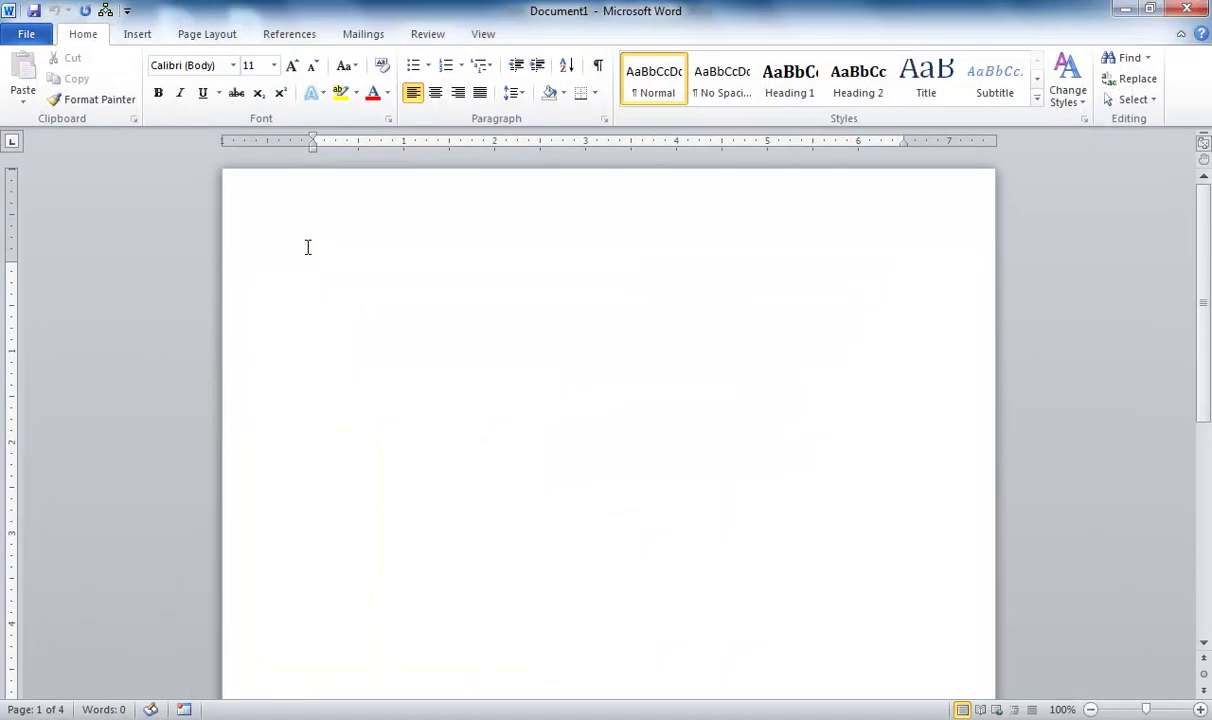
type("The quick brown fox")
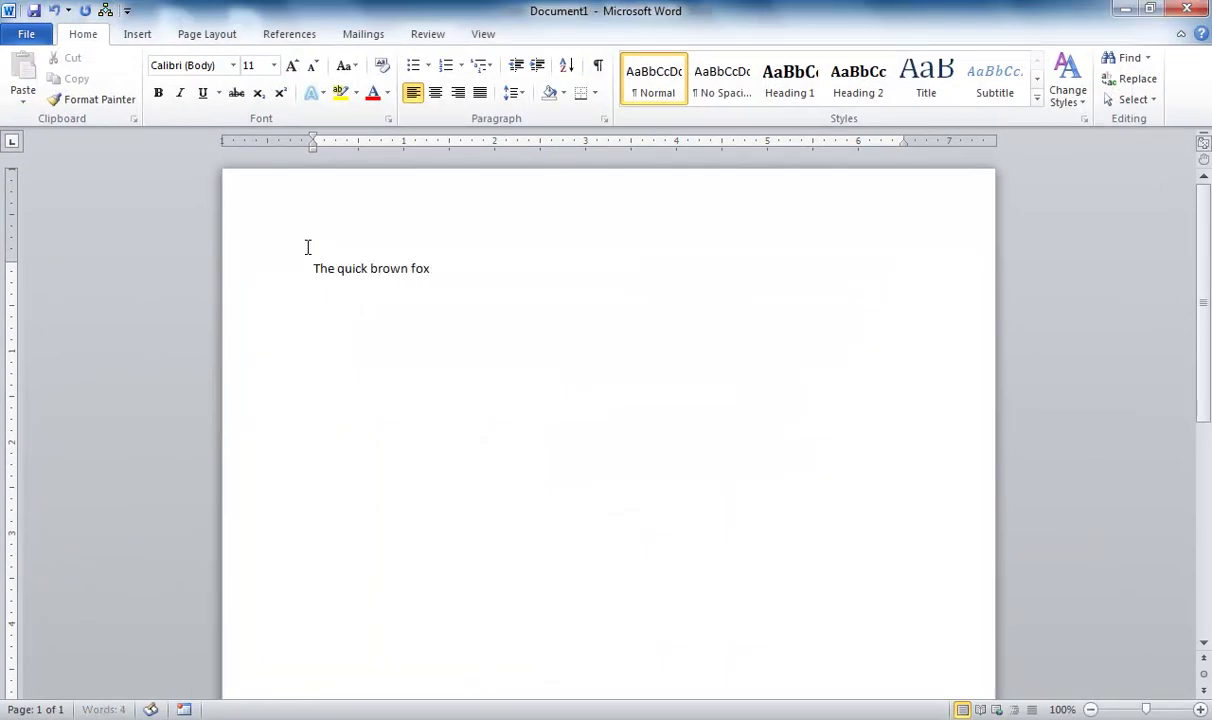
type(" jumps over the lazy dog.")
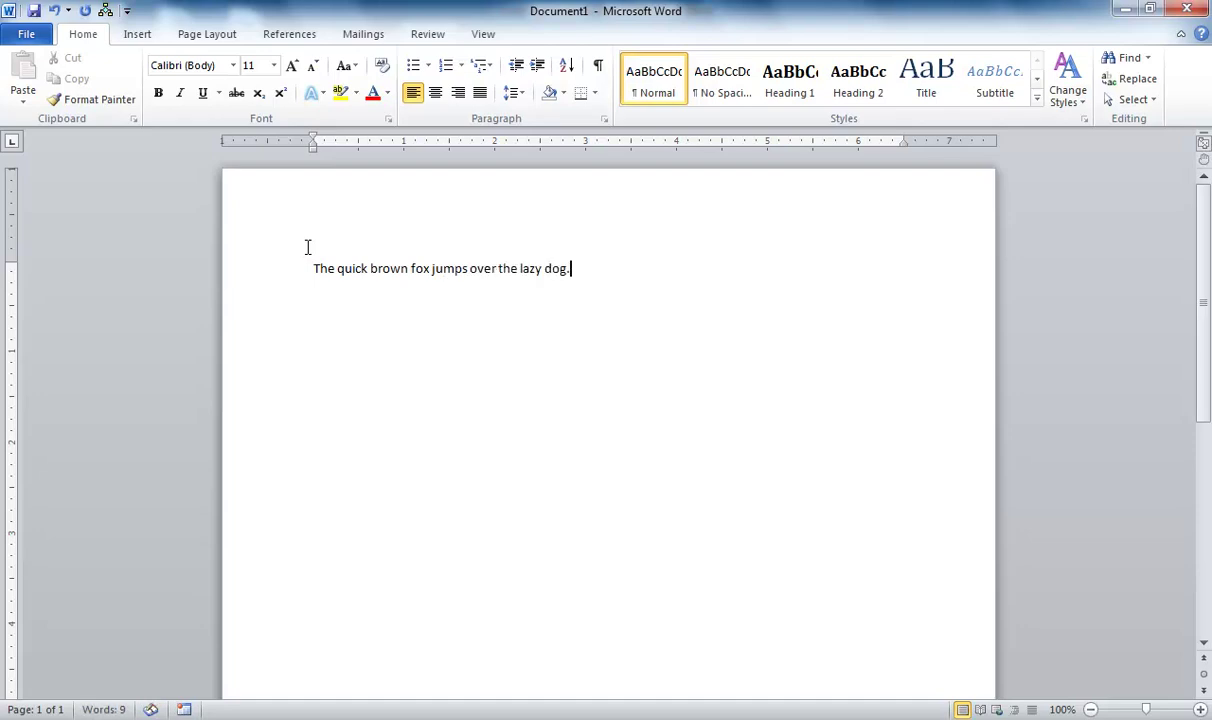
- Set balloon use in Print and Web Layout to Always in the new document's Track Changes options
left_click(428, 36)
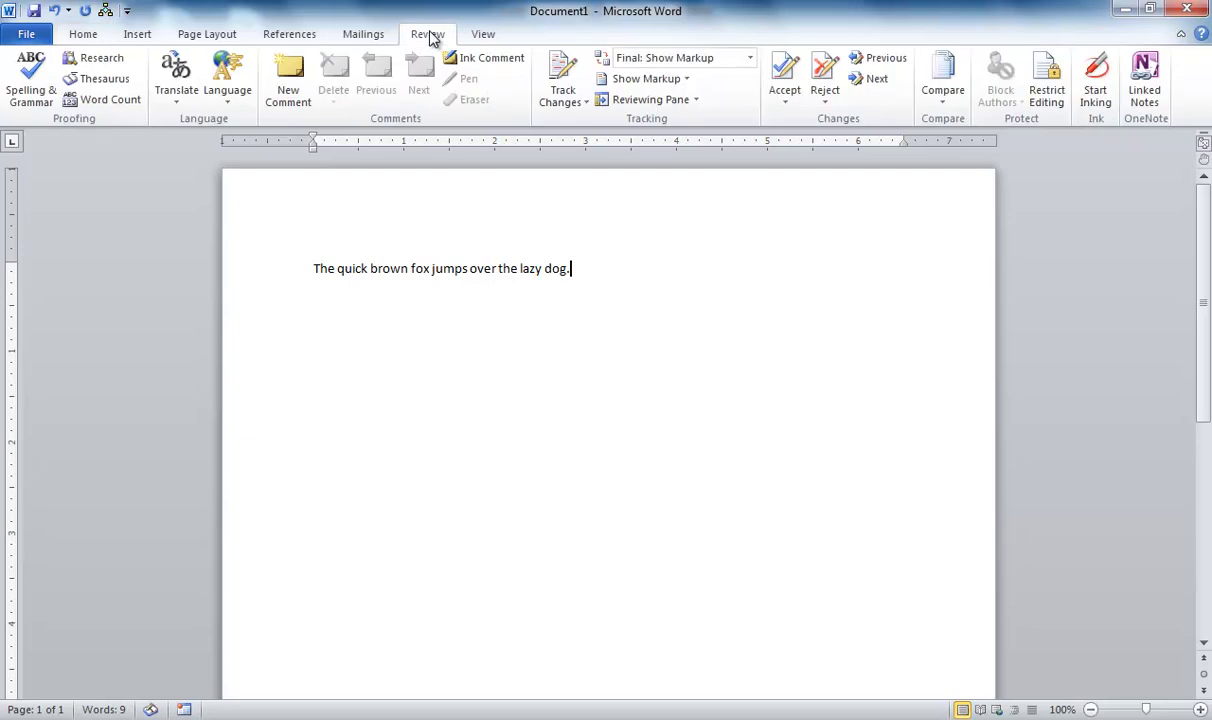
left_click(568, 106)
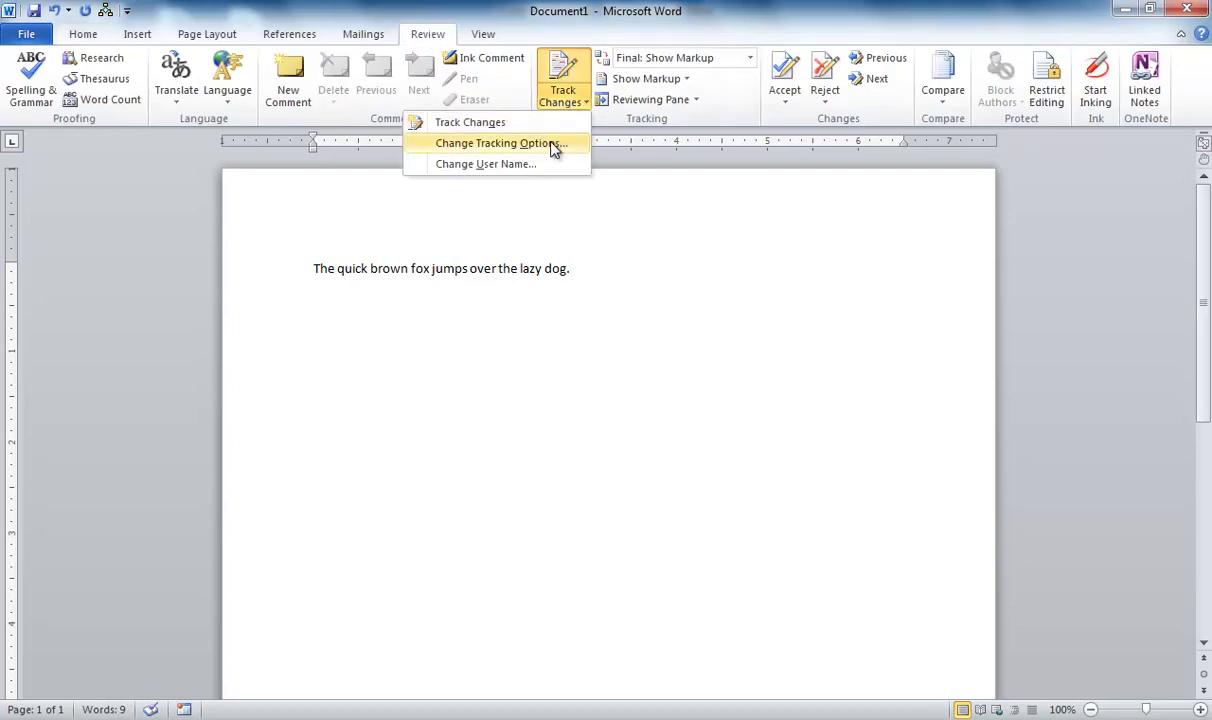
left_click(553, 145)
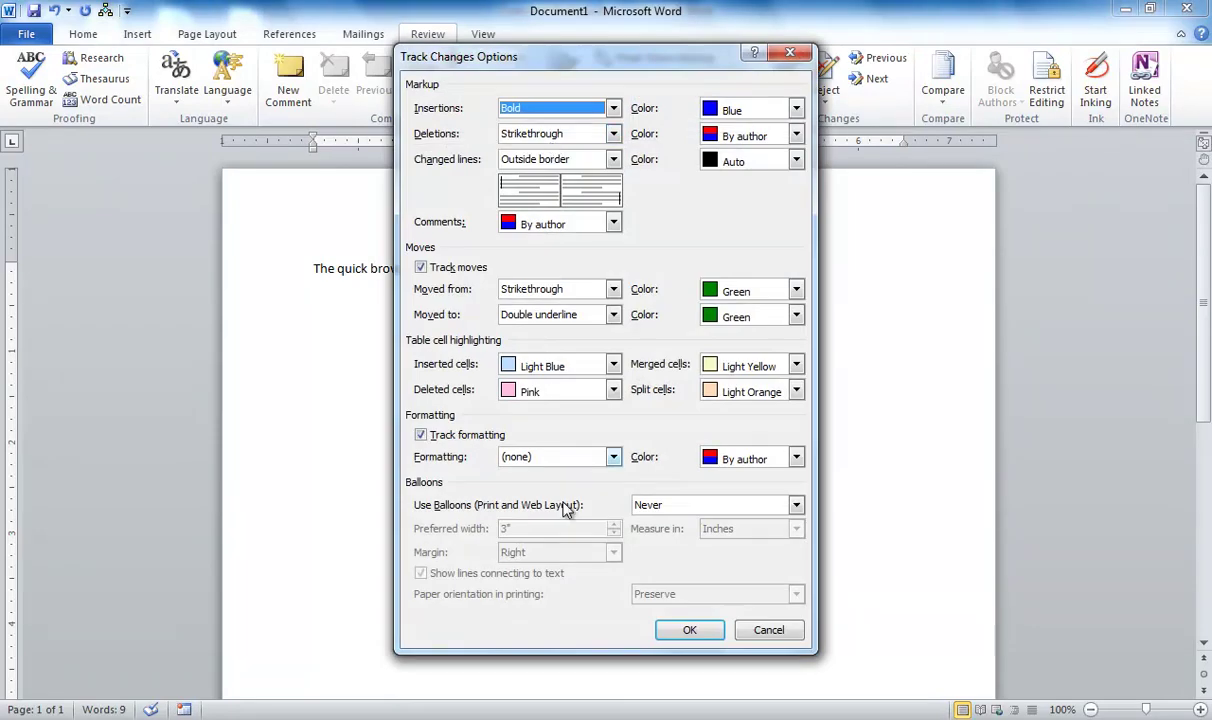
left_click(711, 508)
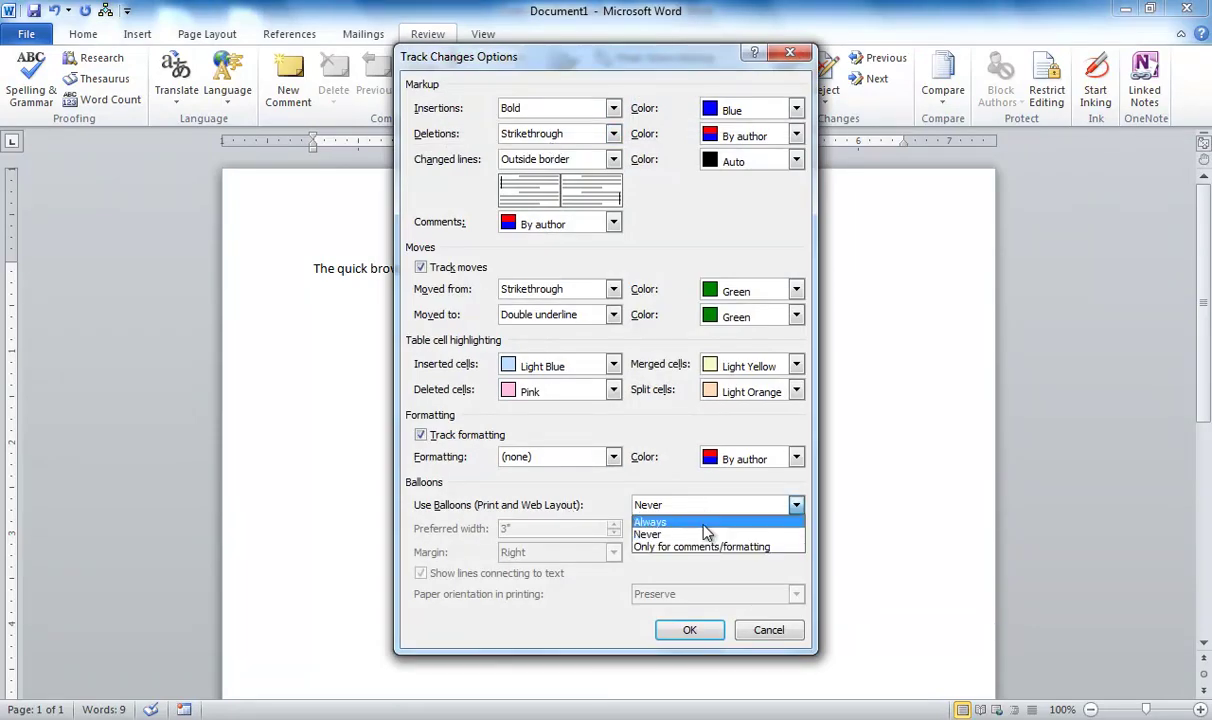
left_click(703, 524)
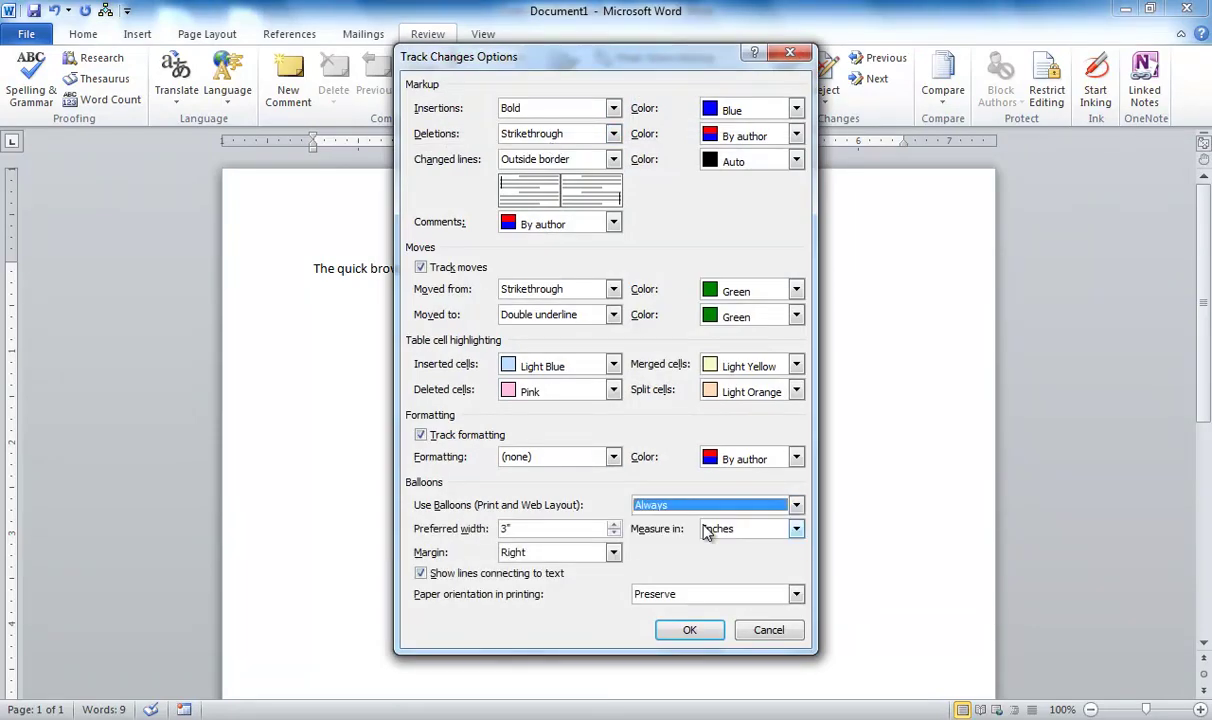
left_click(689, 627)
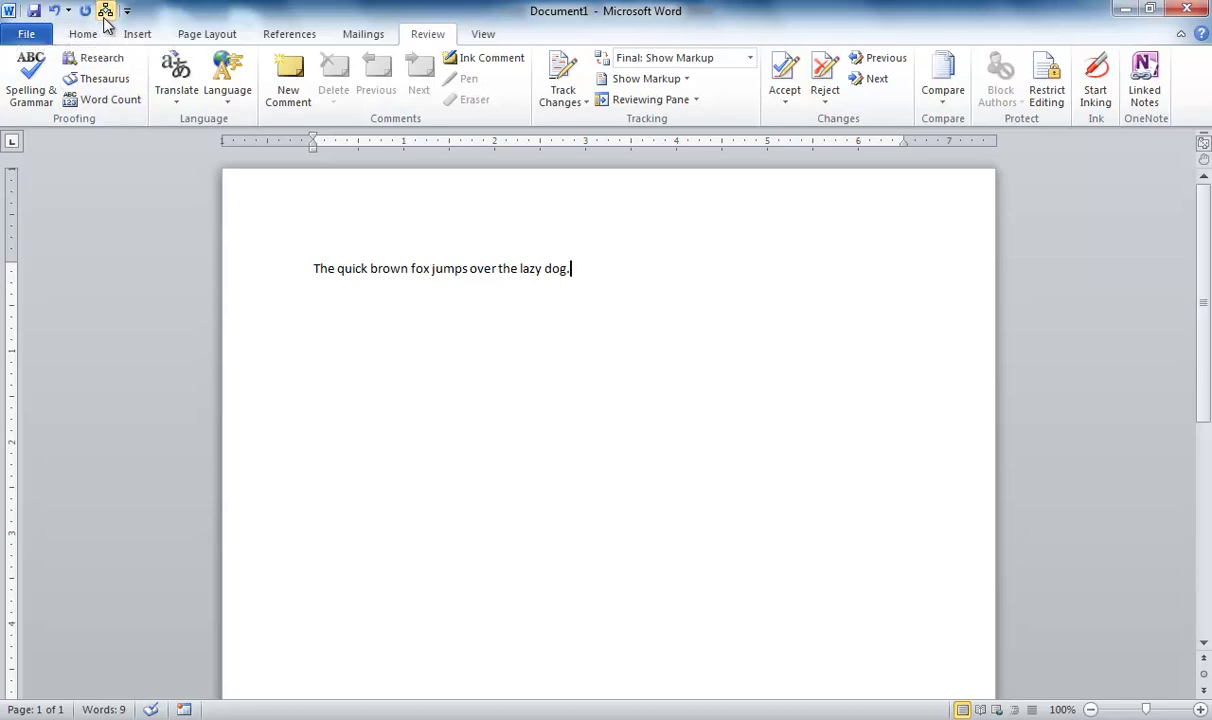
- Run the ChangeTrackSettings macro on the new document, and check the balloon setting in the Track Changes options
left_click(565, 104)
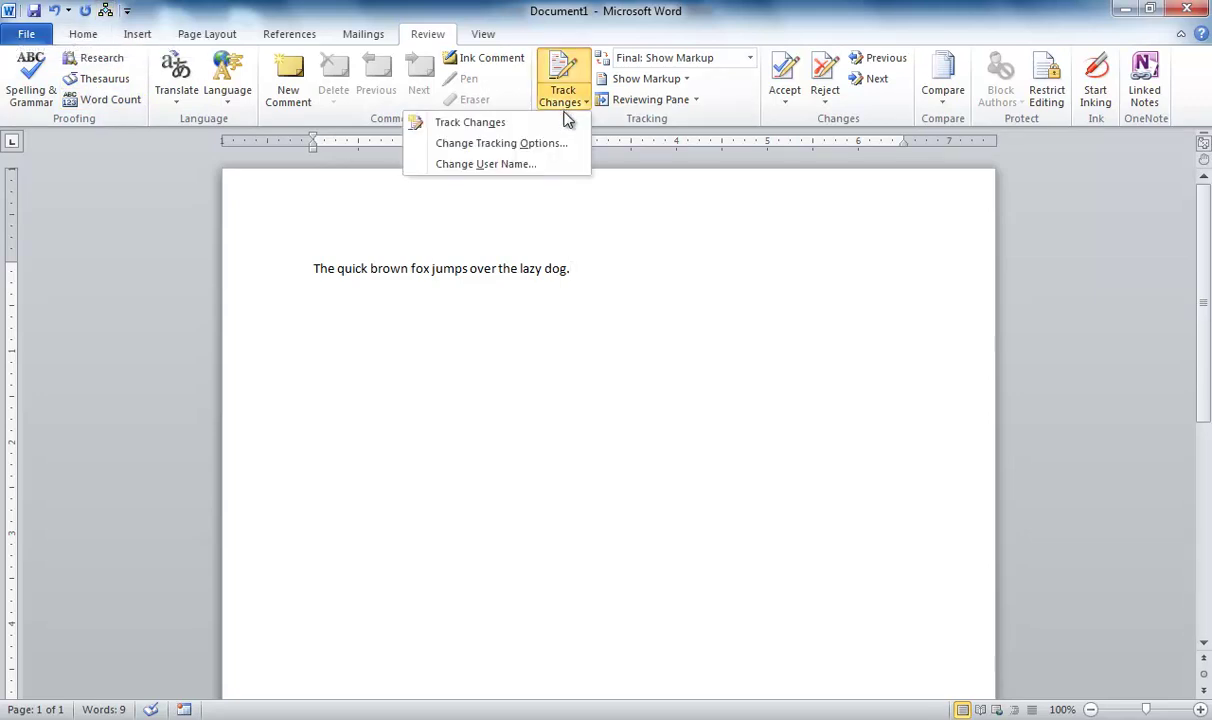
left_click(549, 146)
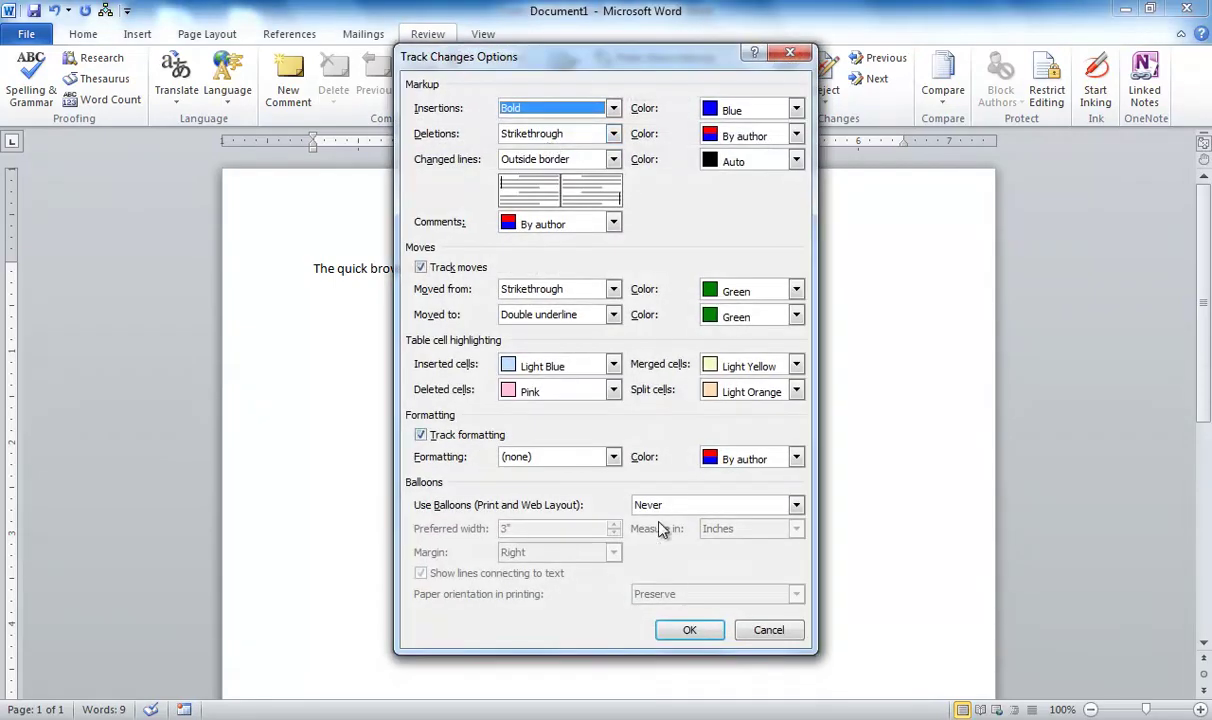
- Set balloon use in Print and Web Layout back to Always, and reopen the Track Changes options to check the setting
left_click(682, 506)
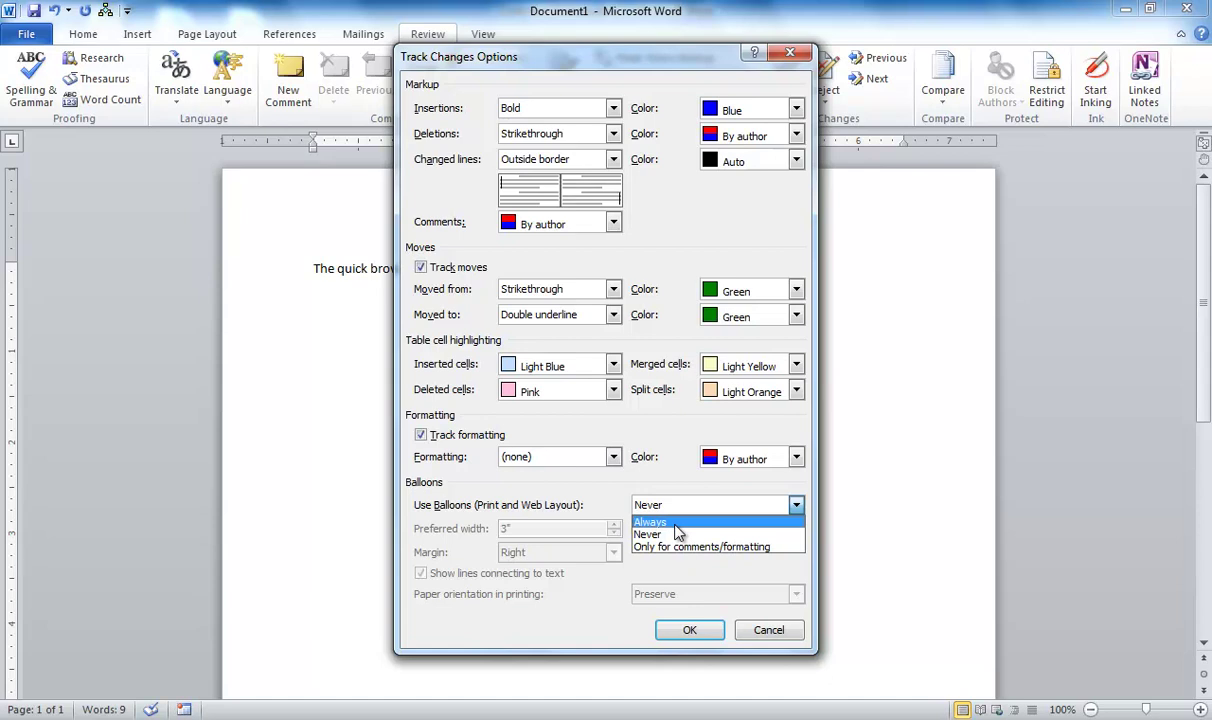
left_click(680, 521)
left_click(683, 634)
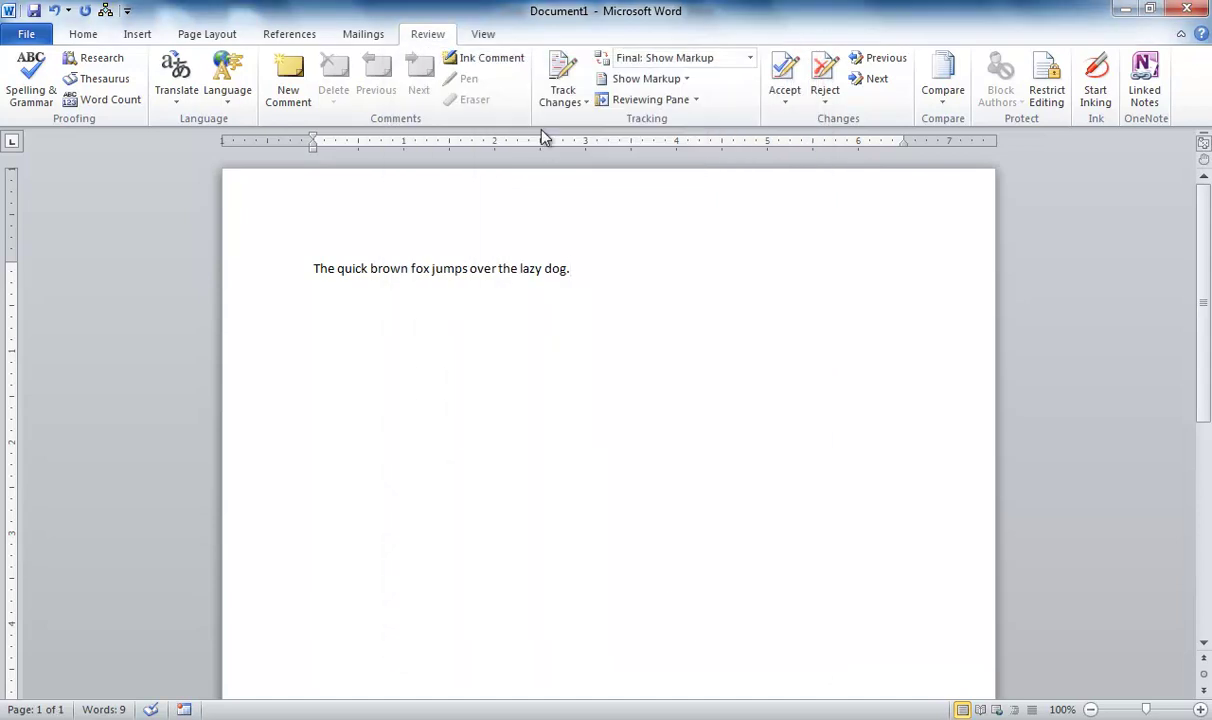
left_click(565, 97)
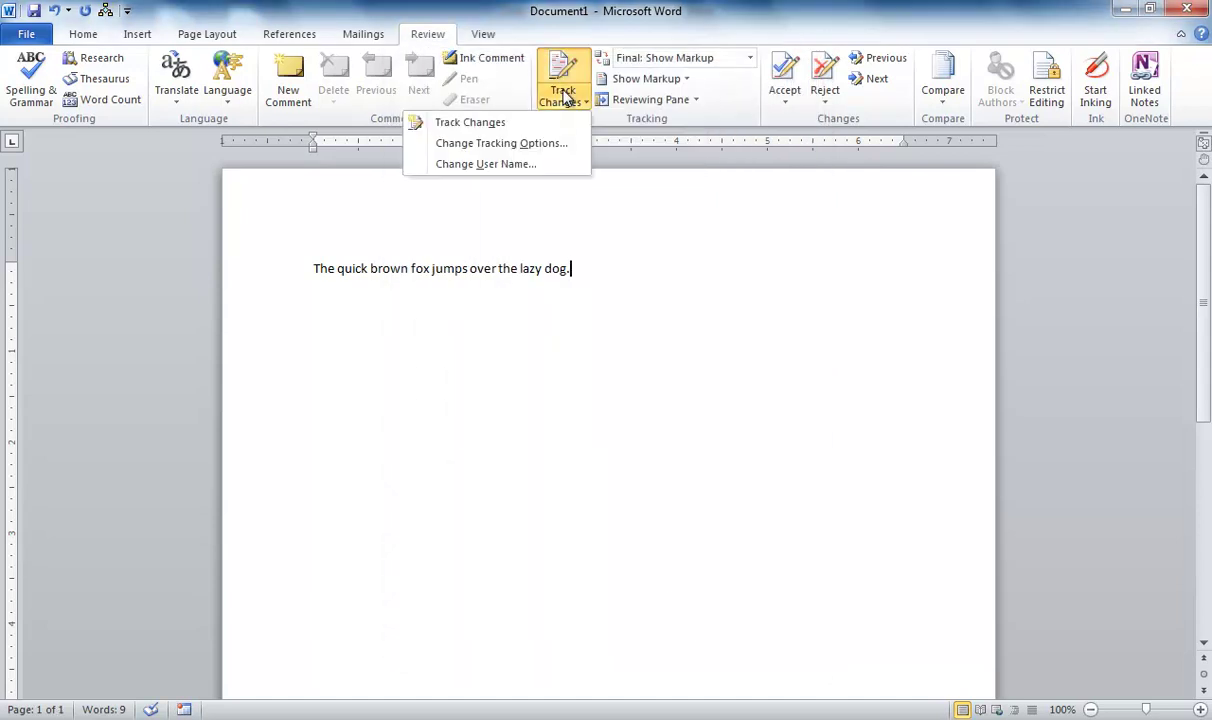
left_click(555, 145)
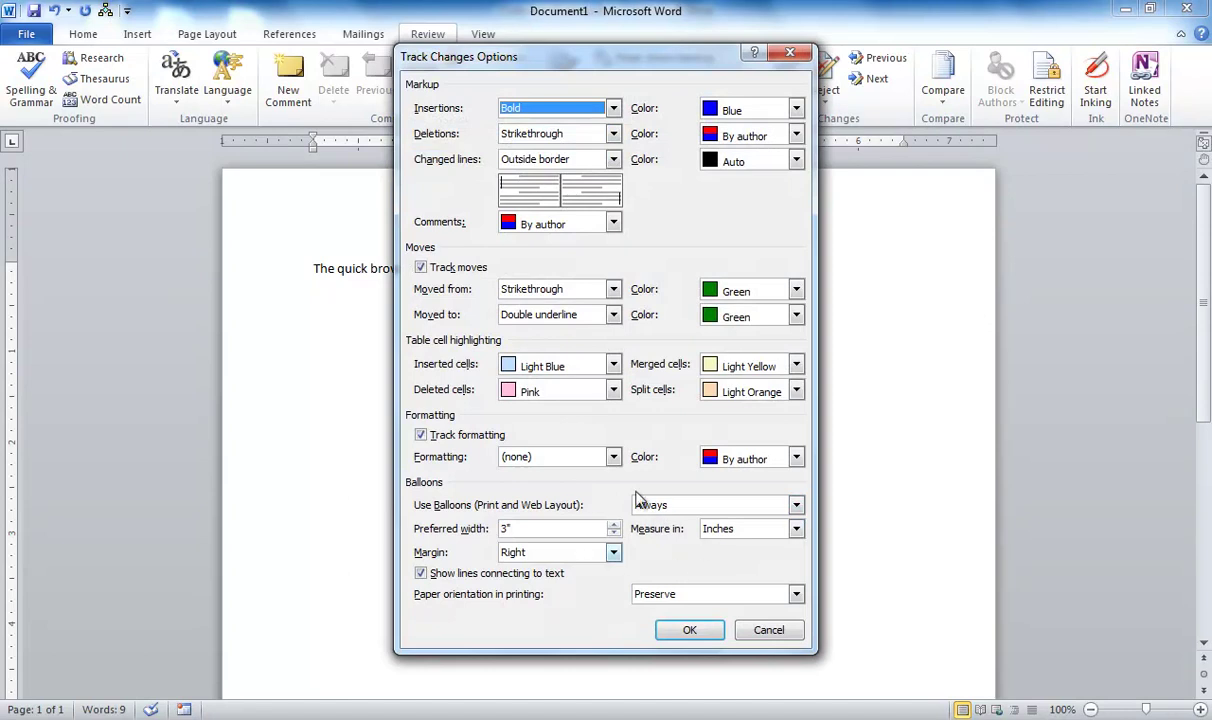
left_click(682, 631)
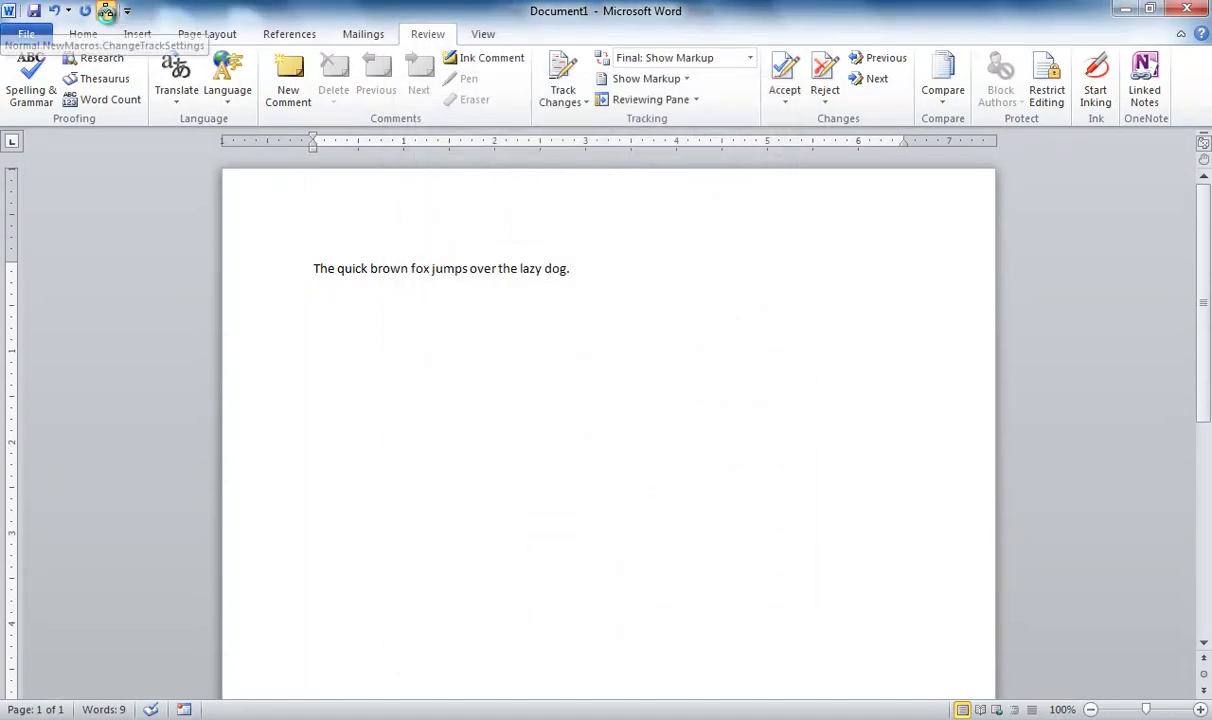
- Run the ChangeTrackSettings macro again, and recheck the balloon setting in the Track Changes options
left_click(565, 110)
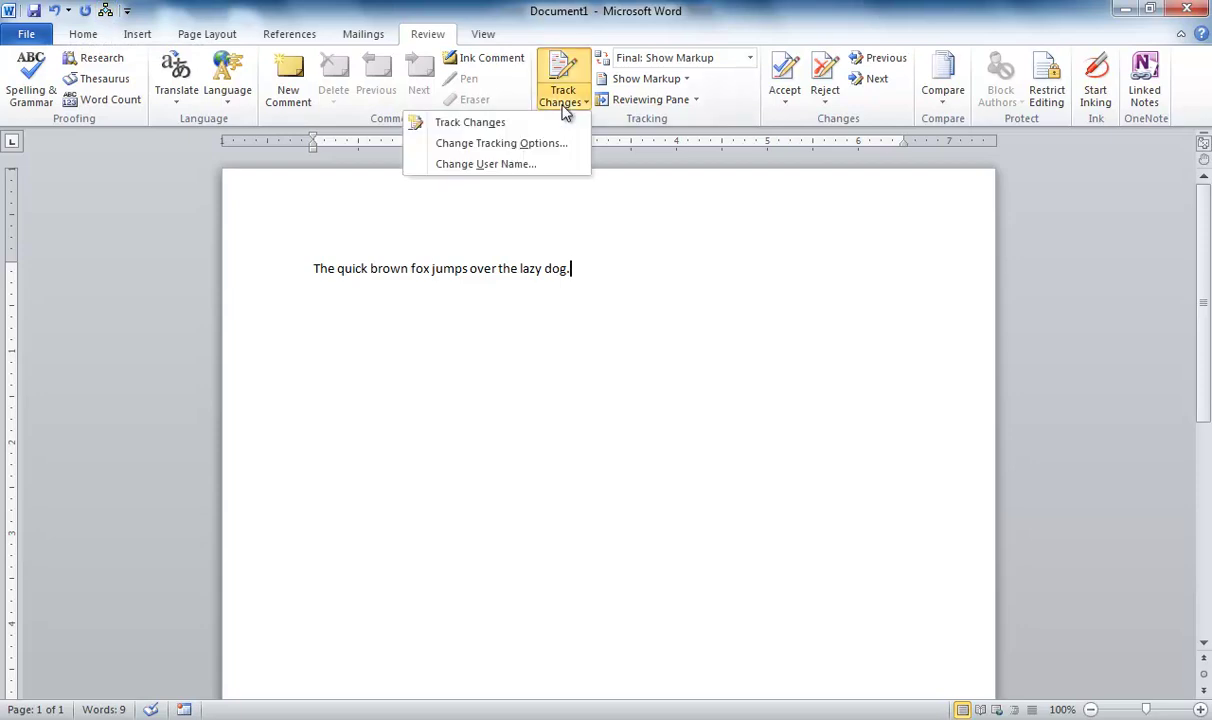
left_click(548, 145)
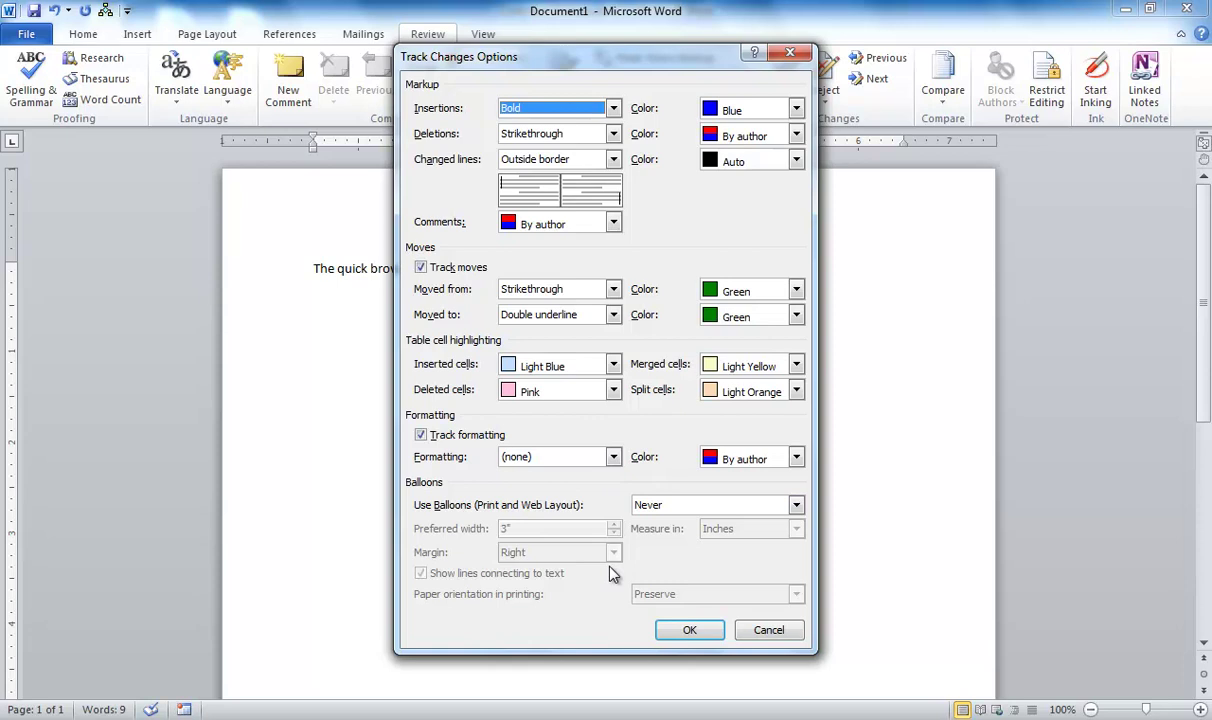
left_click(689, 630)
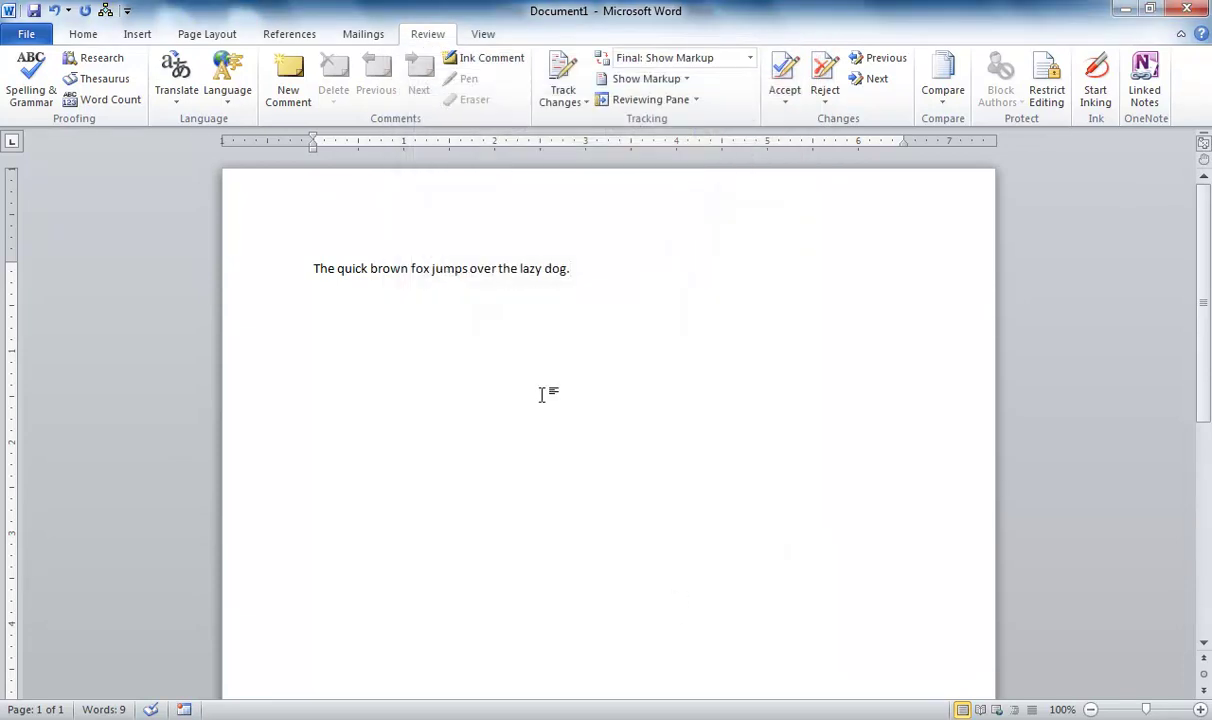